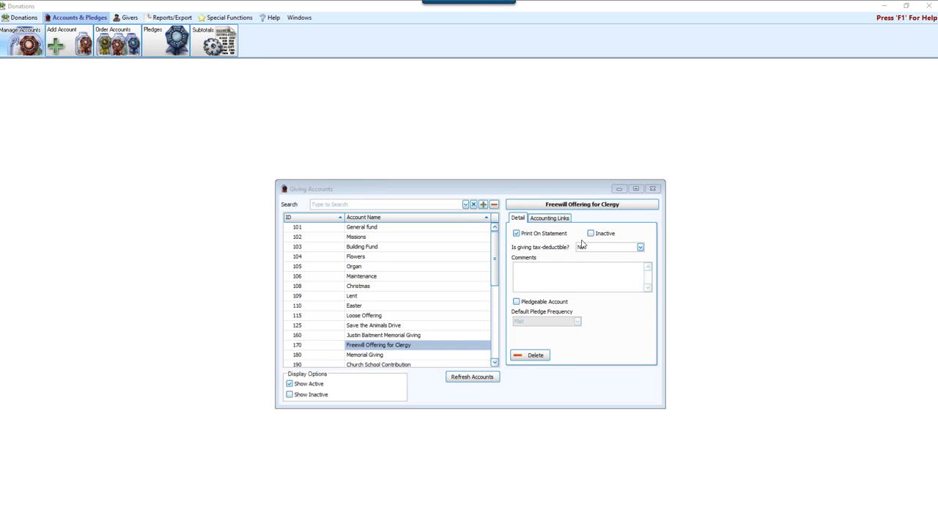
# Close and reopen the giving accounts manager, and look over its account list
pyautogui.click(652, 188)
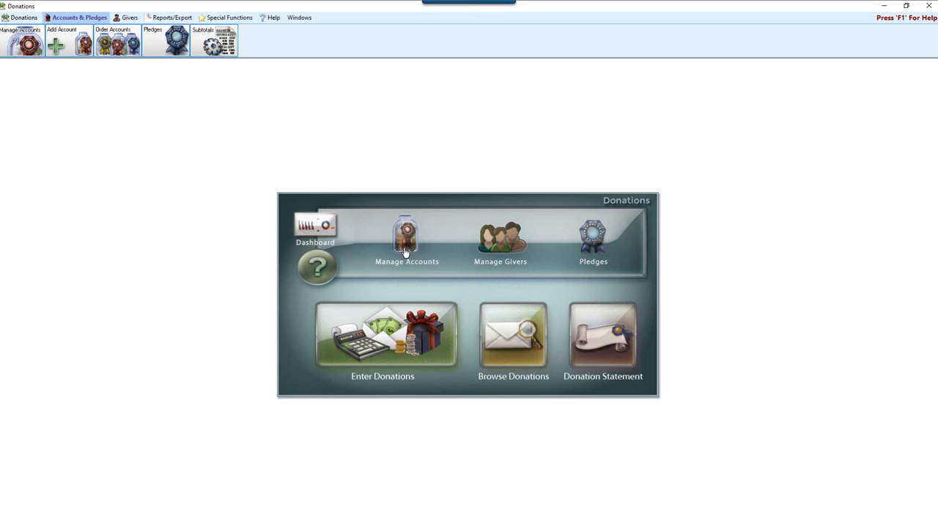
pyautogui.click(28, 47)
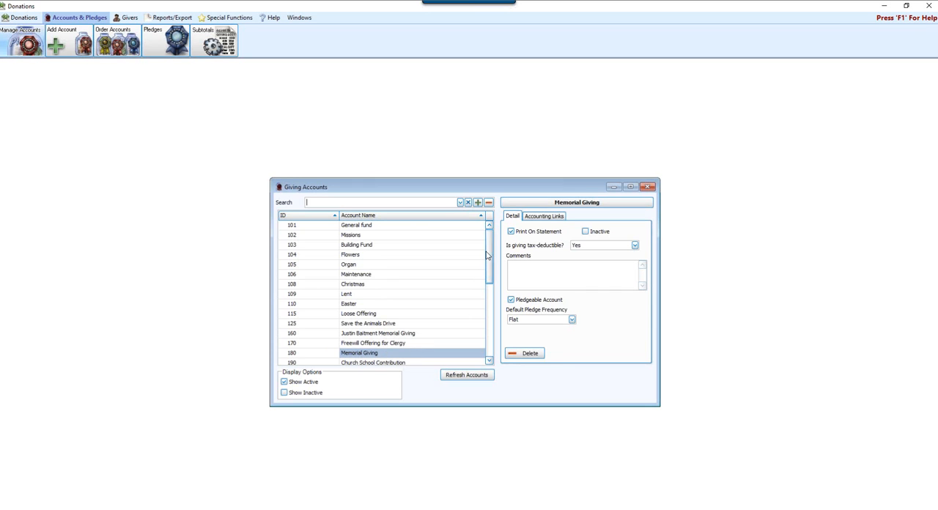
pyautogui.moveTo(489, 255)
pyautogui.mouseDown()
pyautogui.moveTo(490, 325)
pyautogui.moveTo(482, 241)
pyautogui.mouseUp()
# Start a new giving account with ID 107 and the name "Mission Trip to Haiti"
pyautogui.click(70, 42)
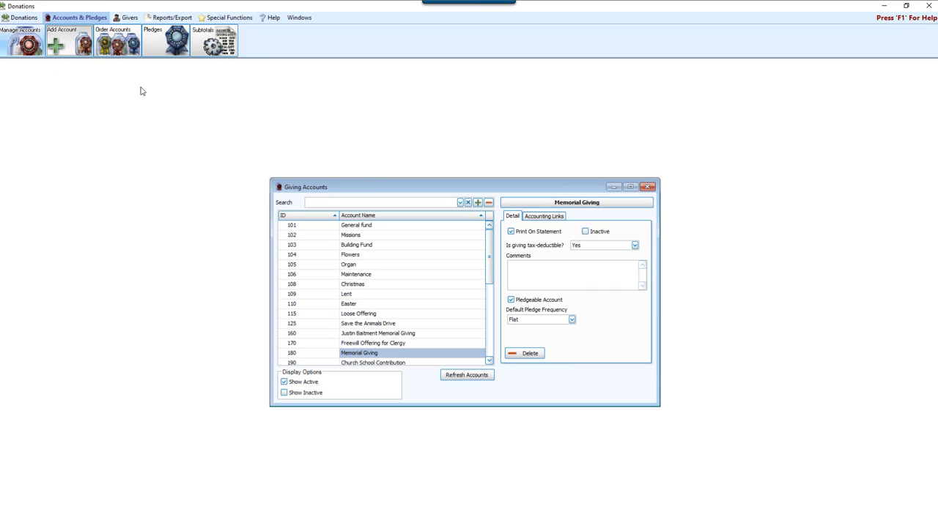
pyautogui.moveTo(352, 258); pyautogui.dragTo(511, 239)
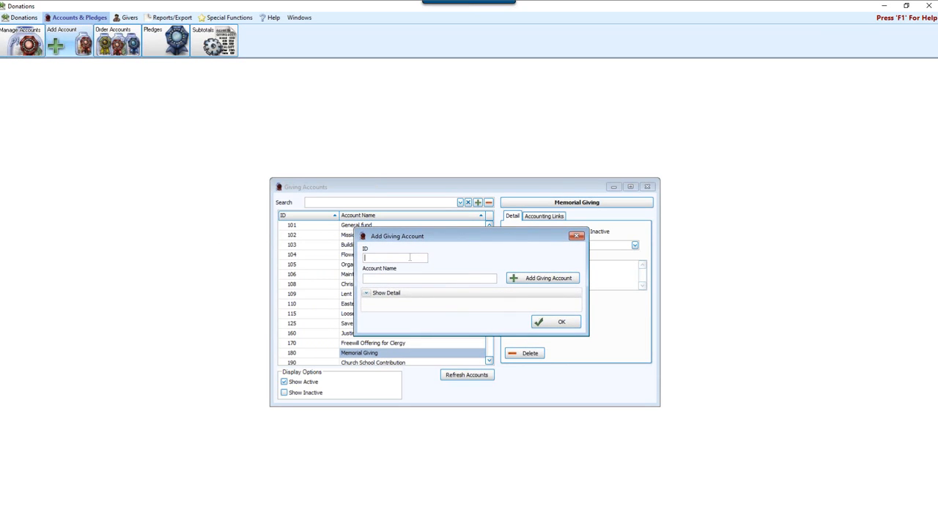
pyautogui.write('107')
pyautogui.click(387, 279)
pyautogui.write('Mission Trip to Haiti')
# Expand the new account's details and compare its accounting links with those of the Memorial Giving account
pyautogui.click(367, 294)
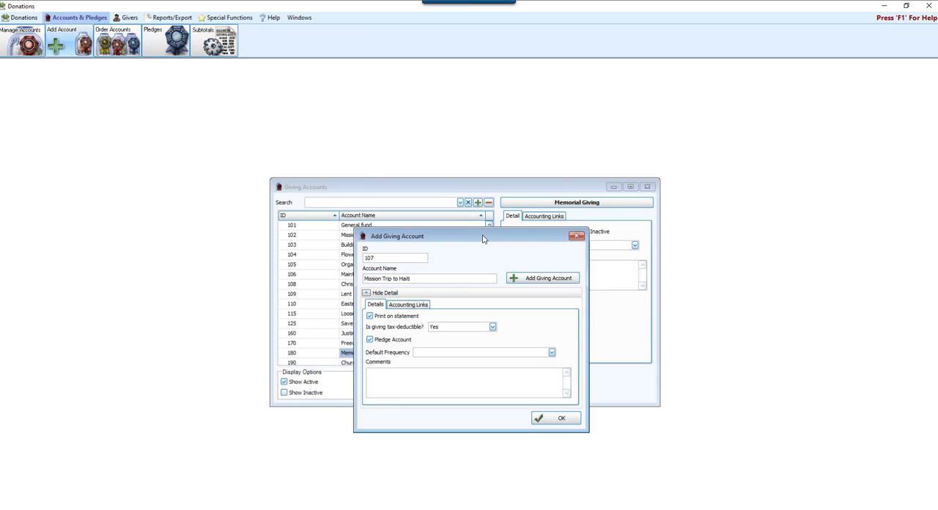
pyautogui.moveTo(483, 238); pyautogui.dragTo(395, 208)
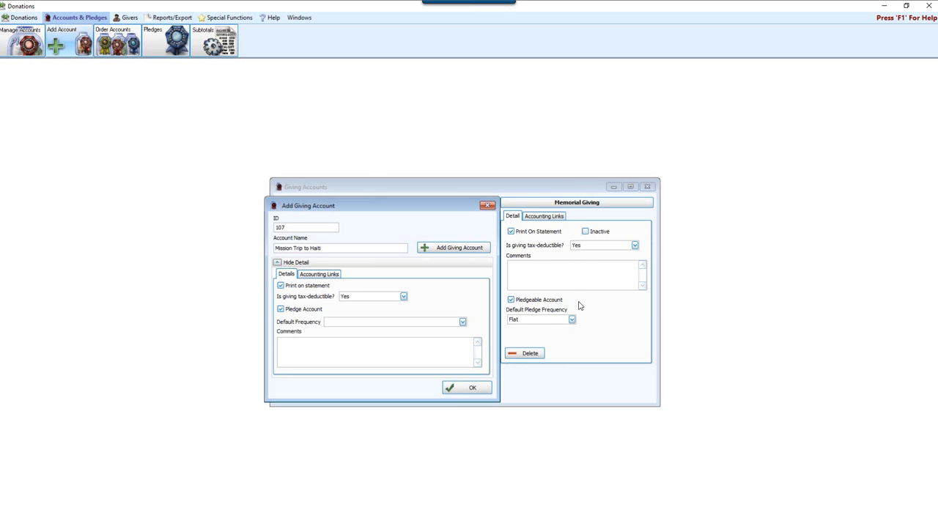
pyautogui.click(330, 275)
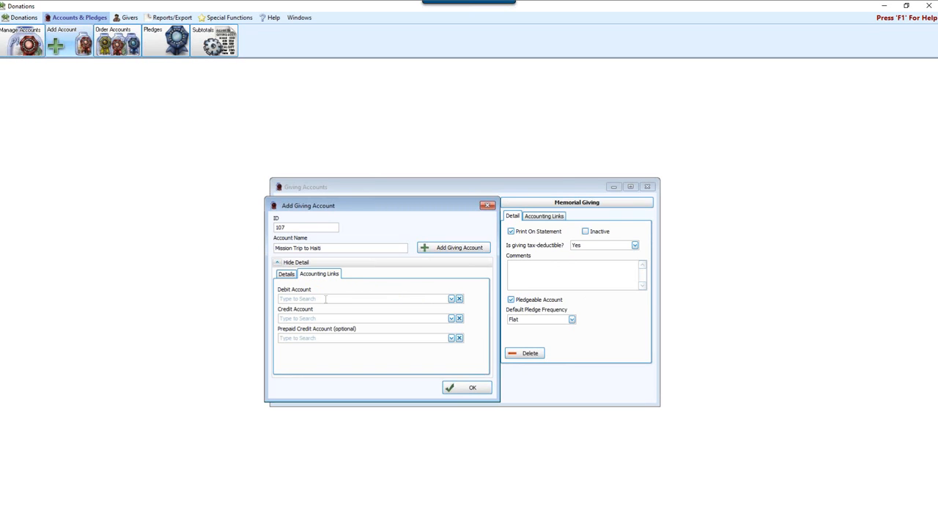
pyautogui.click(543, 217)
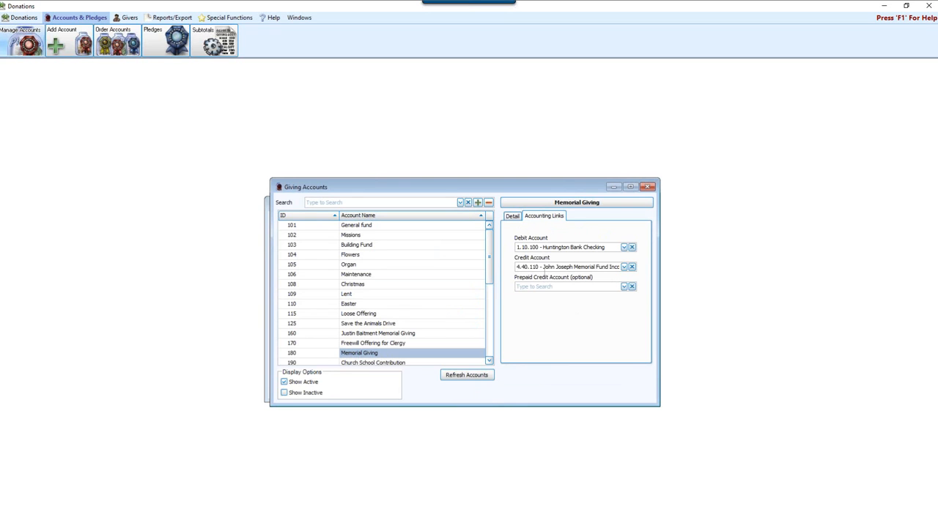
pyautogui.click(513, 217)
pyautogui.moveTo(465, 186); pyautogui.dragTo(491, 173)
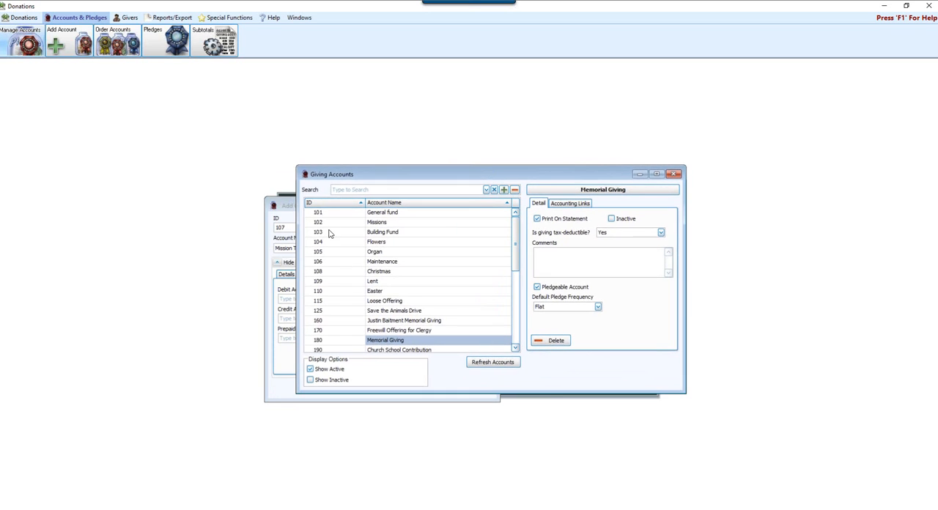
pyautogui.click(290, 209)
pyautogui.moveTo(327, 204); pyautogui.dragTo(441, 191)
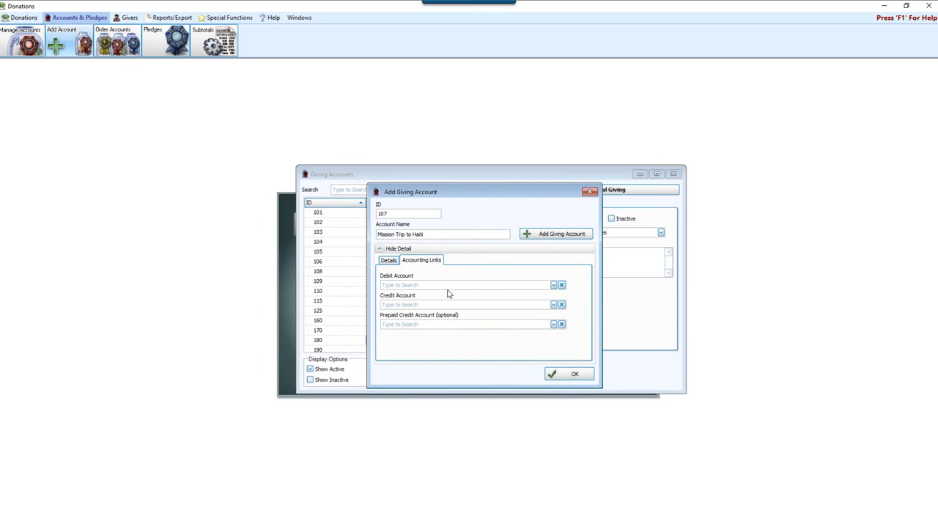
# Review the new account's tax-deductible, default frequency, comments and prepaid credit account options without changing them
pyautogui.click(391, 261)
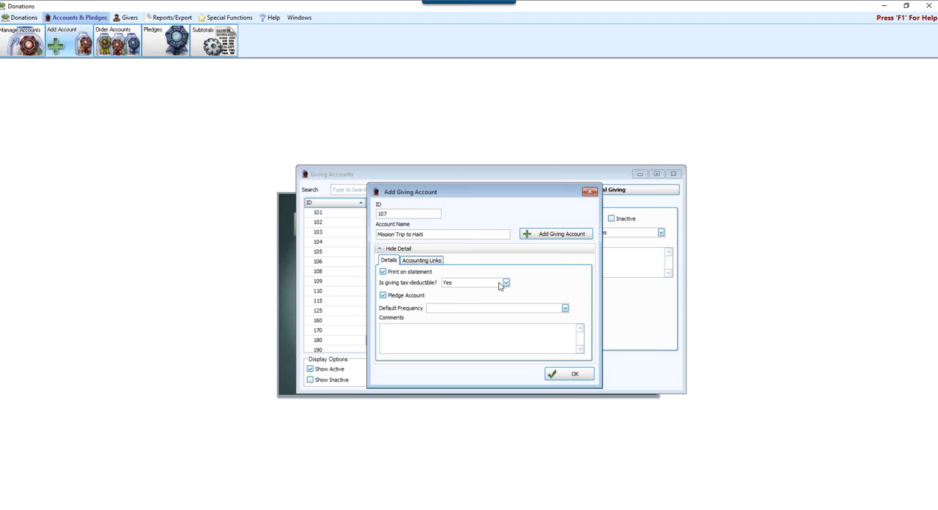
pyautogui.click(506, 283)
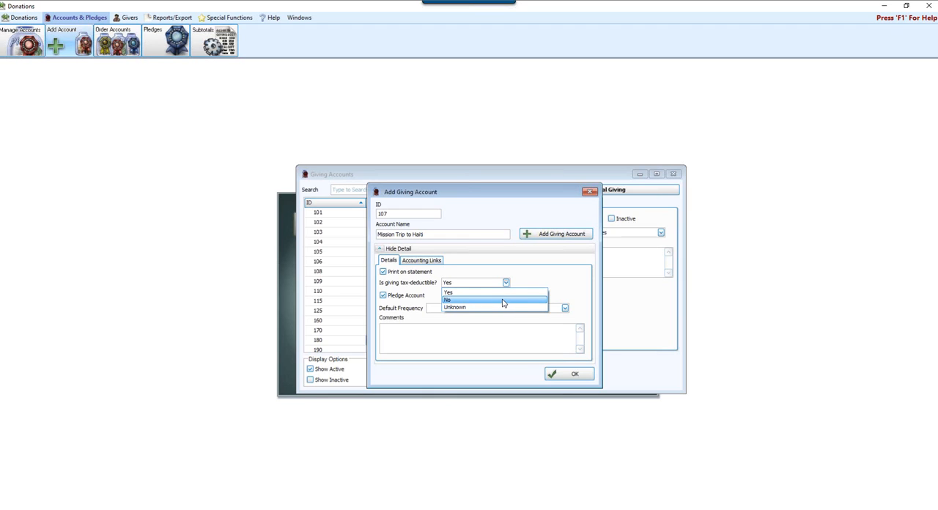
pyautogui.click(562, 277)
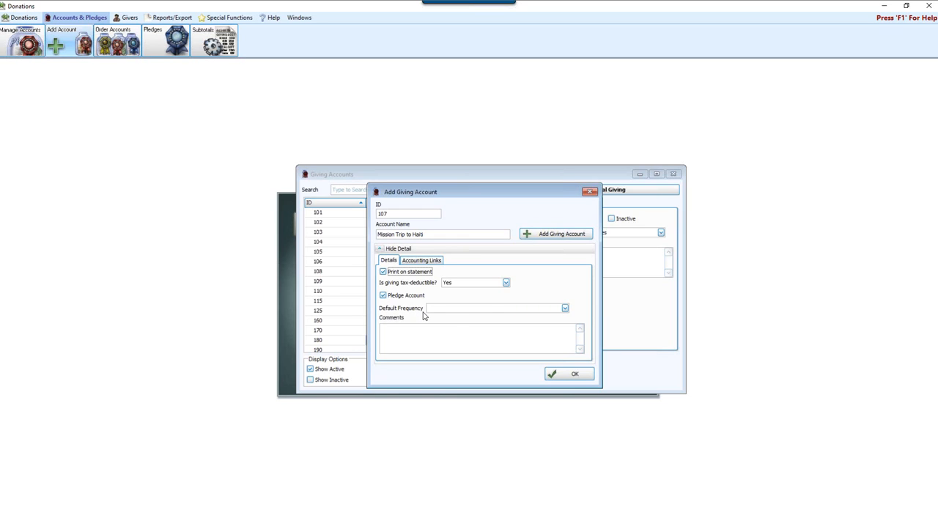
pyautogui.click(565, 308)
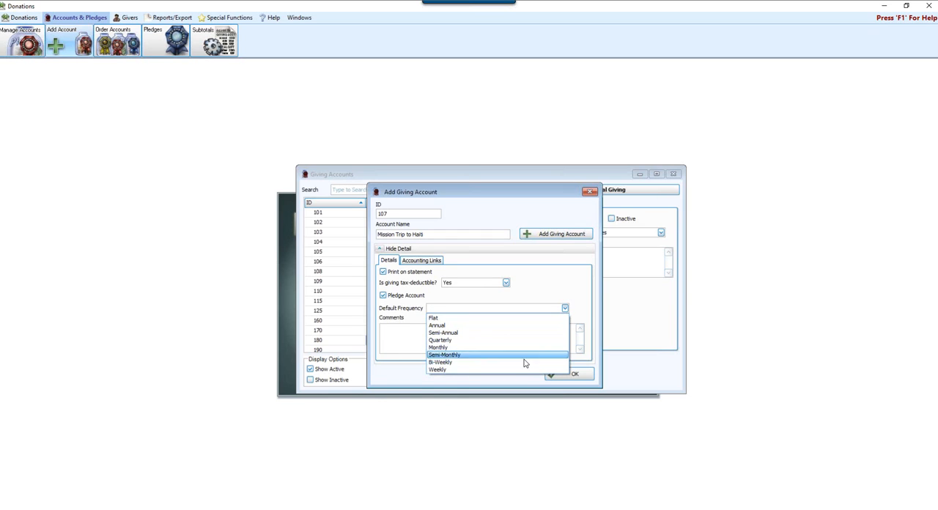
pyautogui.click(587, 307)
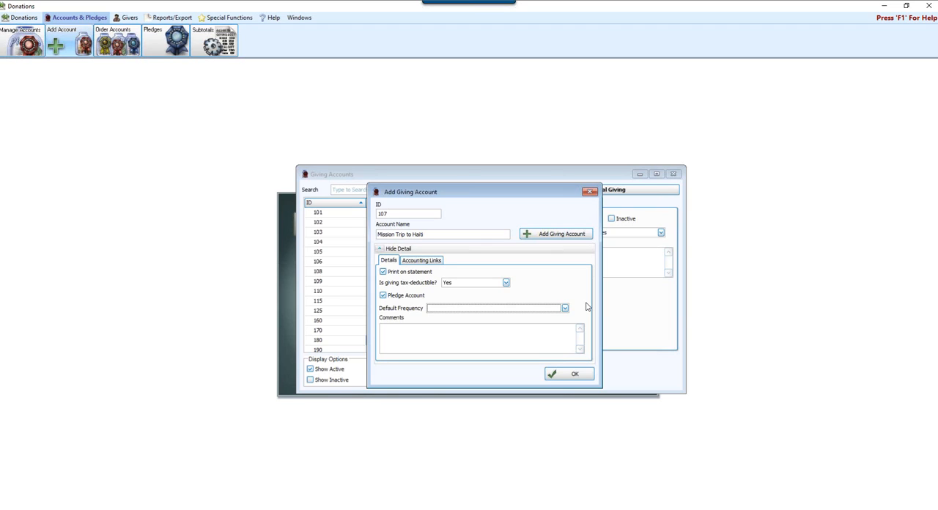
pyautogui.click(450, 343)
pyautogui.click(429, 262)
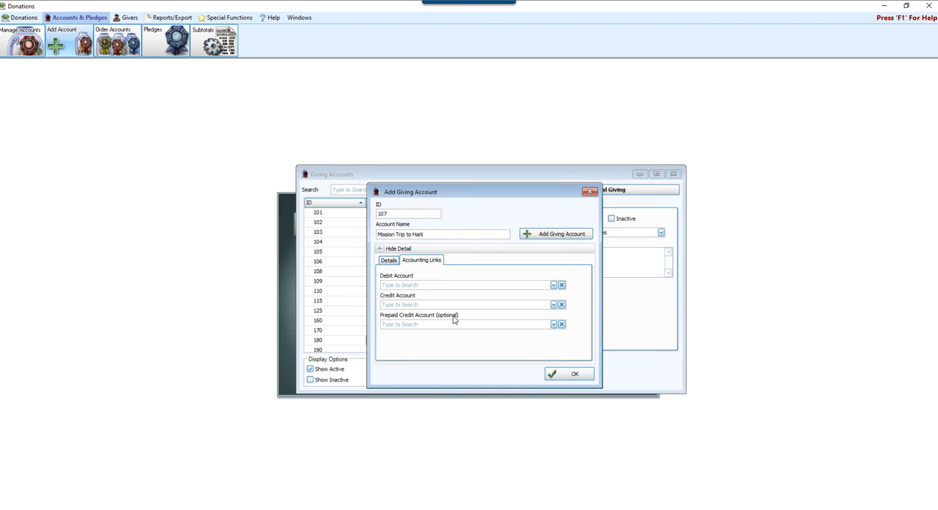
pyautogui.click(554, 324)
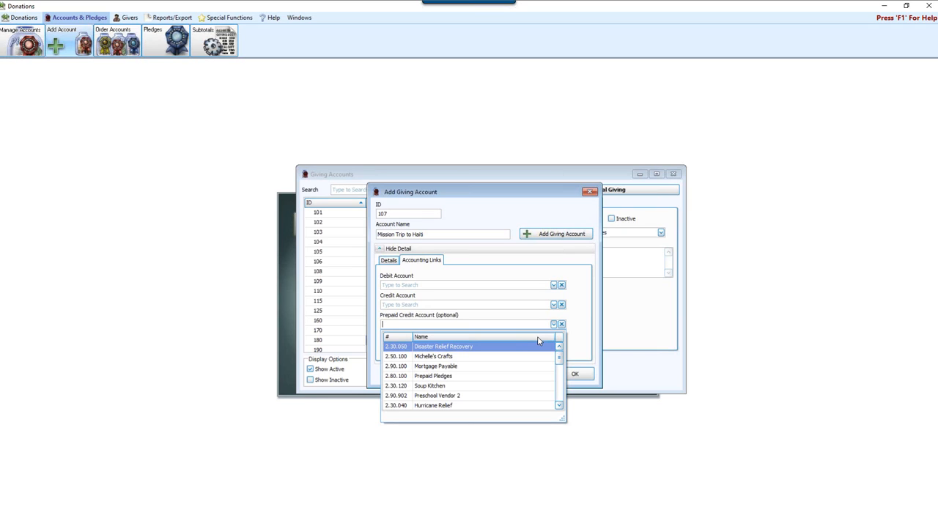
pyautogui.click(571, 295)
# Add the Mission Trip to Haiti giving account and close the Add Giving Account dialog
pyautogui.click(555, 236)
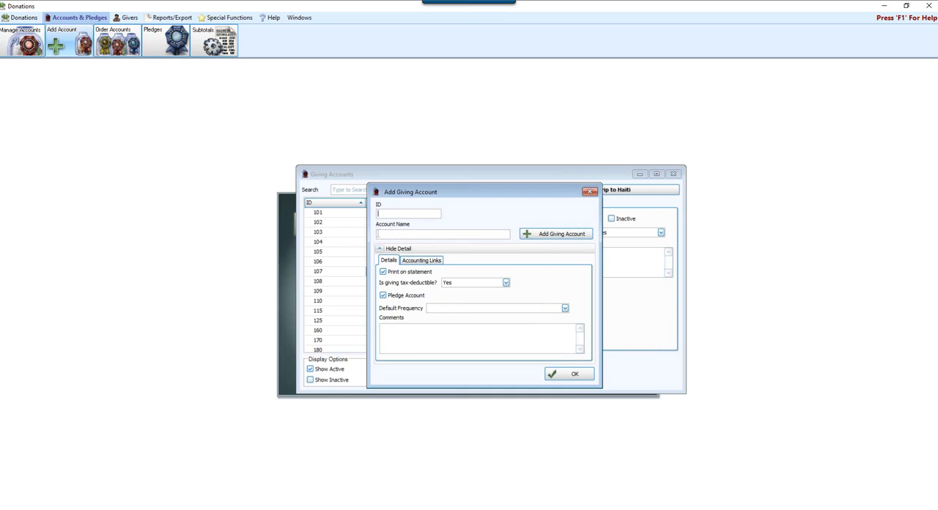
pyautogui.click(575, 374)
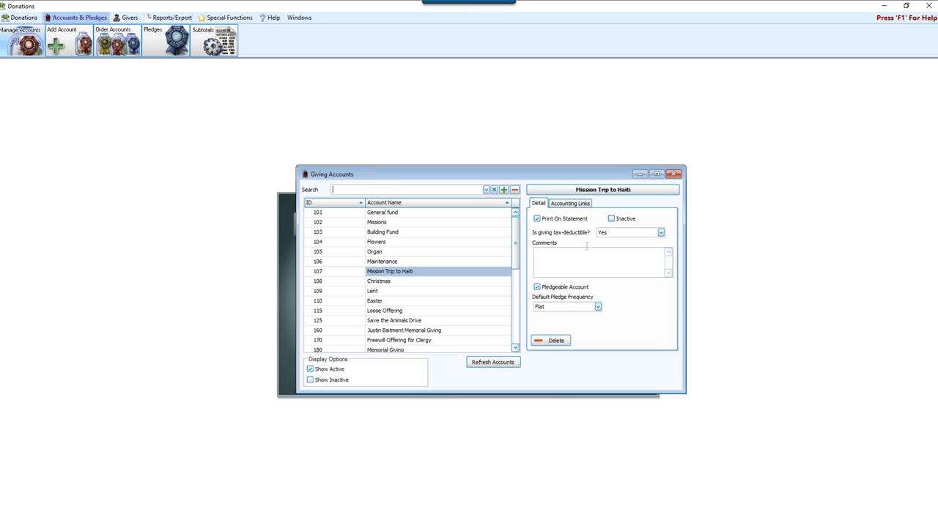
# Mark the Kitchen Renovation Giving account as inactive and refresh the account list
pyautogui.scroll(-3, 521, 256)
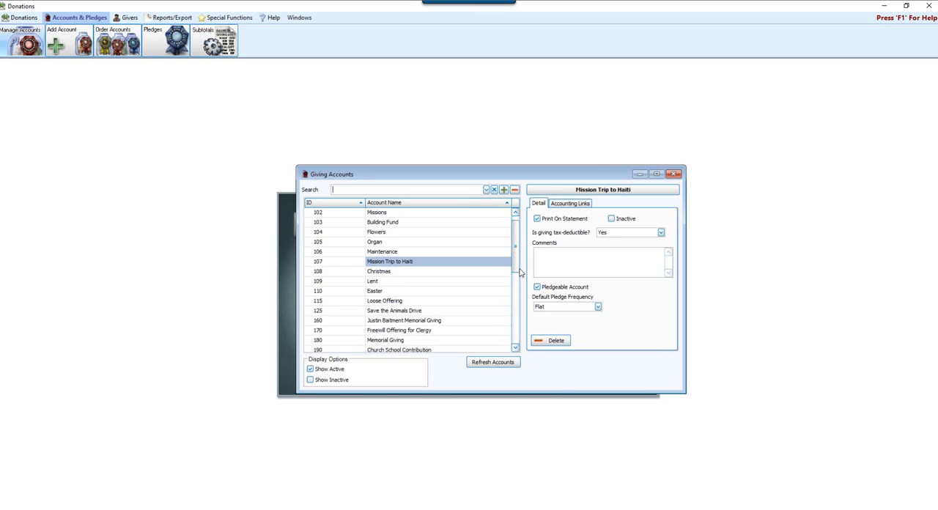
pyautogui.scroll(-1, 522, 299)
pyautogui.click(435, 331)
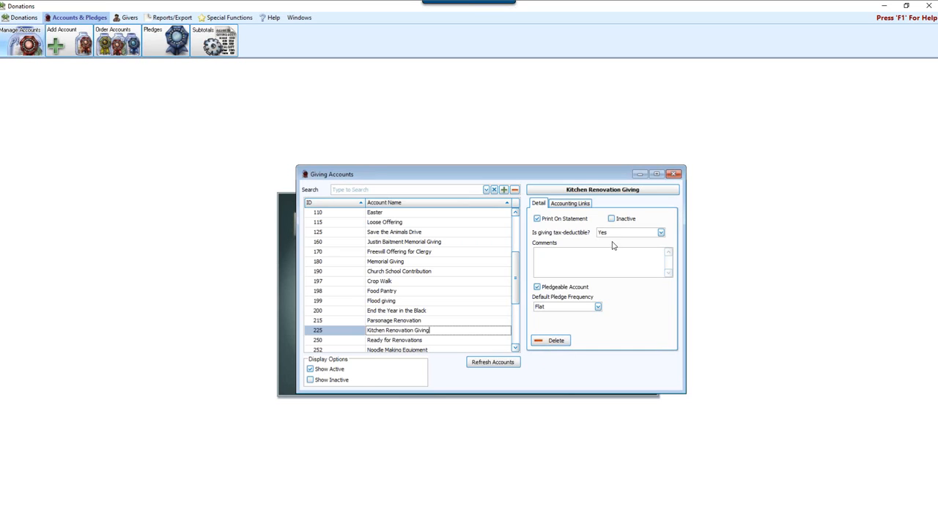
pyautogui.click(612, 219)
pyautogui.click(614, 222)
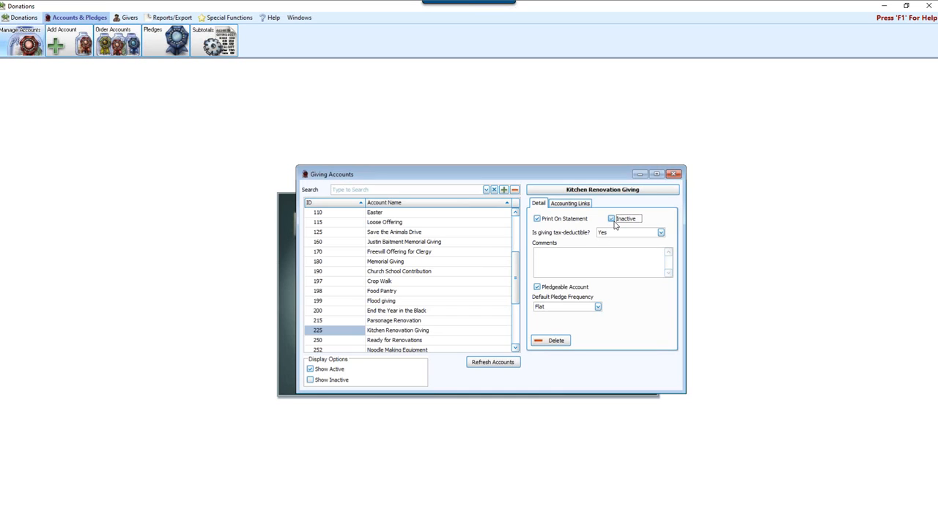
pyautogui.click(502, 364)
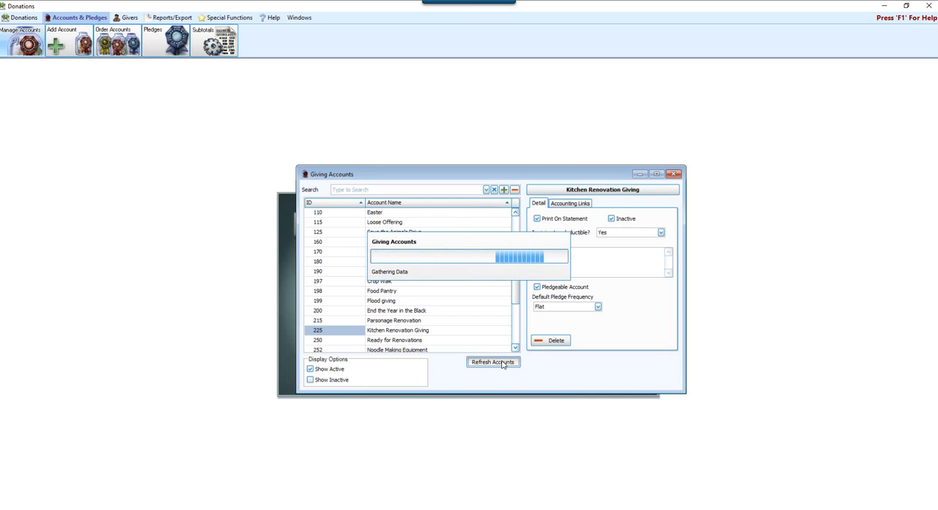
pyautogui.moveTo(513, 240); pyautogui.dragTo(539, 295)
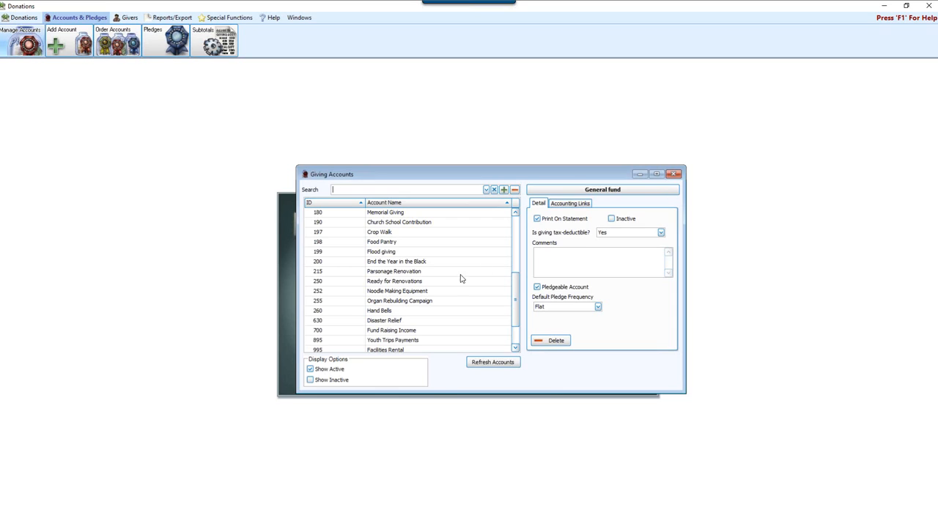
# Display only the inactive giving accounts in the list
pyautogui.click(316, 383)
pyautogui.click(317, 380)
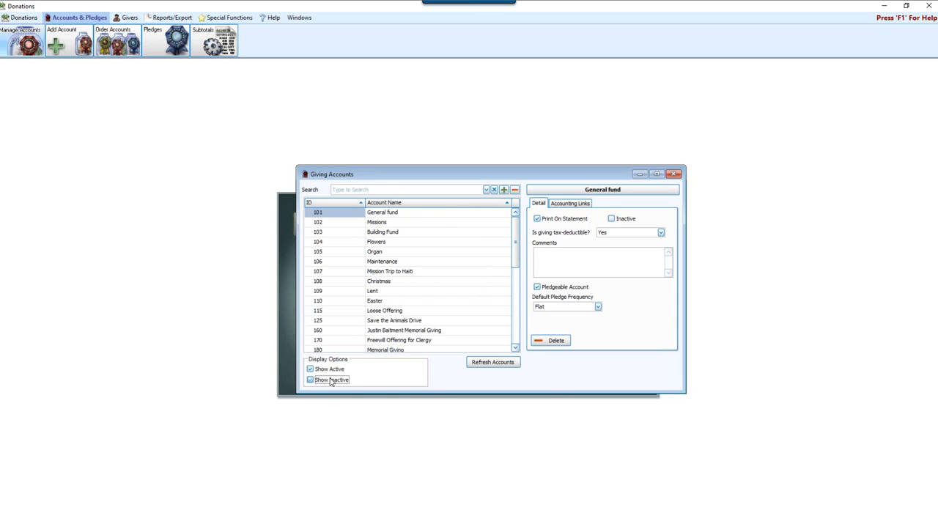
pyautogui.click(327, 371)
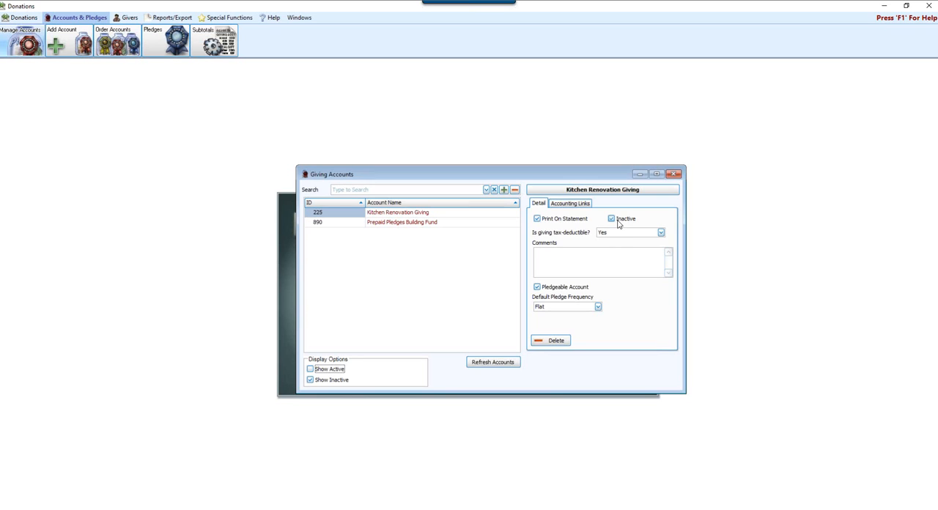
# Make Kitchen Renovation Giving active again, and show active accounts in the refreshed list
pyautogui.click(358, 213)
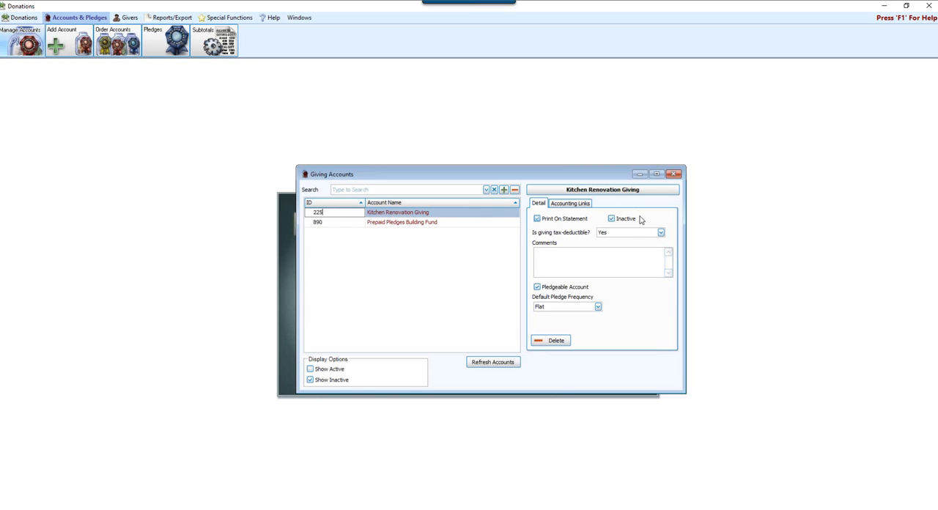
pyautogui.click(612, 219)
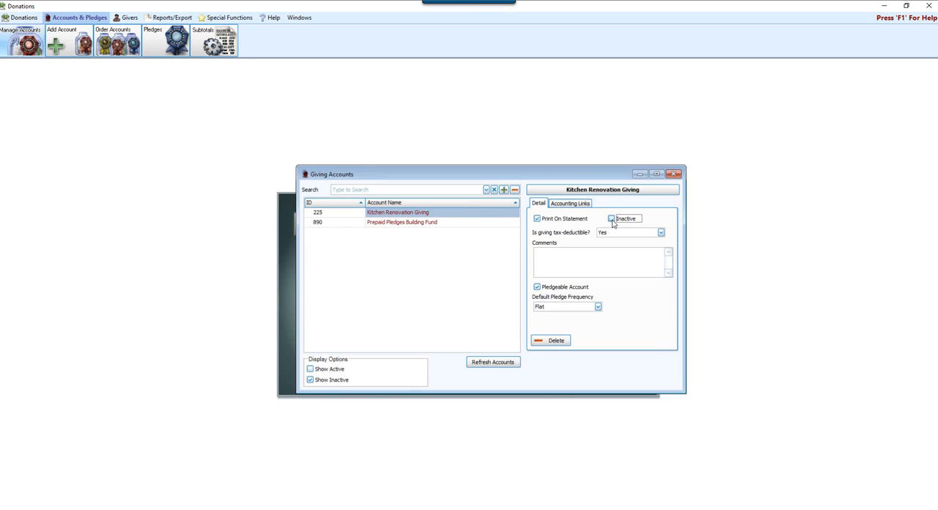
pyautogui.click(343, 371)
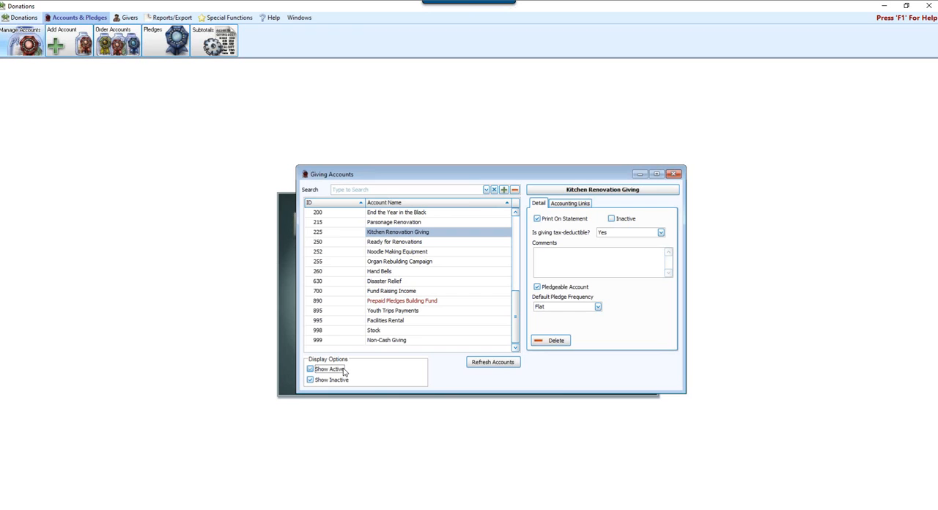
pyautogui.click(493, 362)
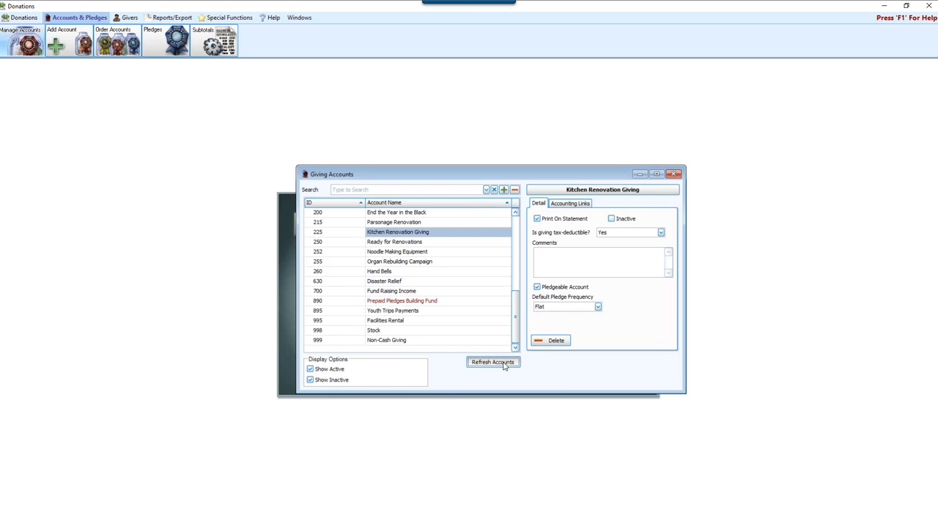
# Hide the inactive accounts and find Kitchen Renovation Giving in the active list
pyautogui.click(332, 380)
pyautogui.scroll(-3, 523, 269)
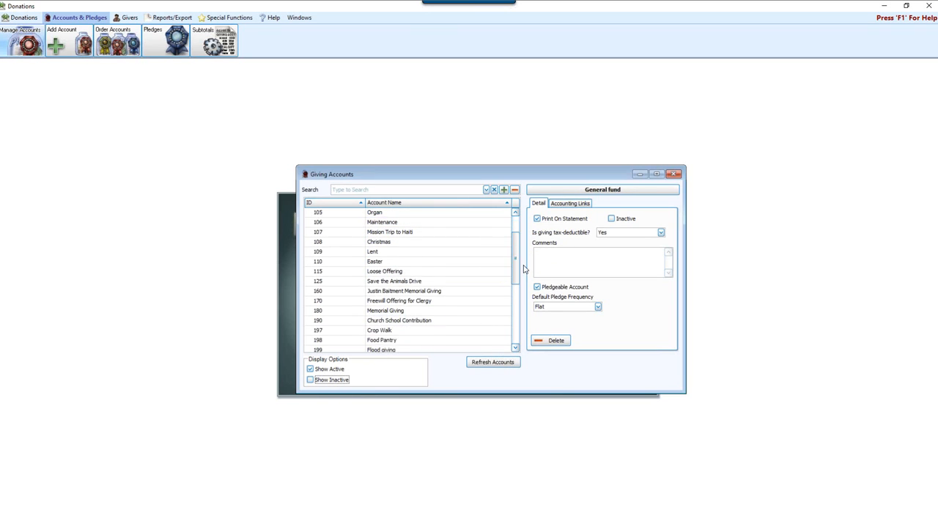
pyautogui.scroll(-3, 523, 269)
pyautogui.click(448, 290)
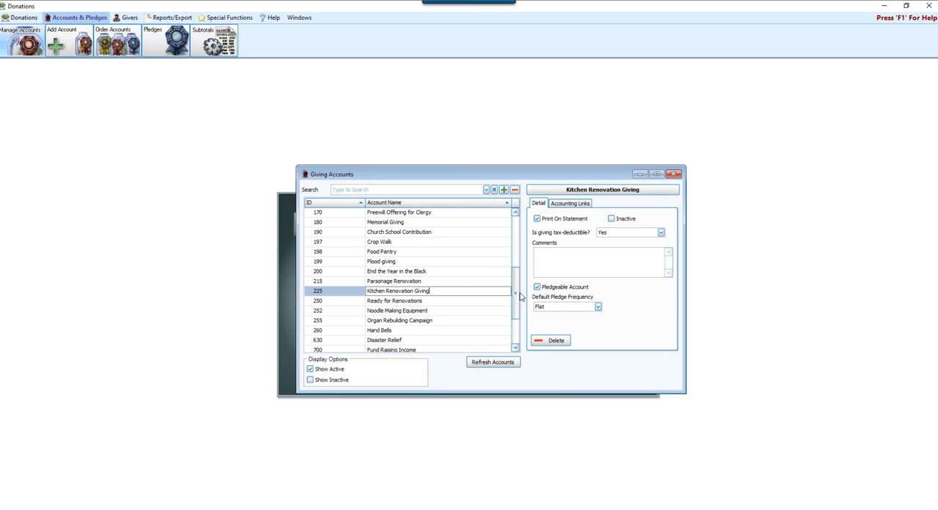
# Rename the Mission Trip to Haiti account as "Haiti Mission Trip"
pyautogui.moveTo(515, 293); pyautogui.dragTo(517, 236)
pyautogui.click(440, 271)
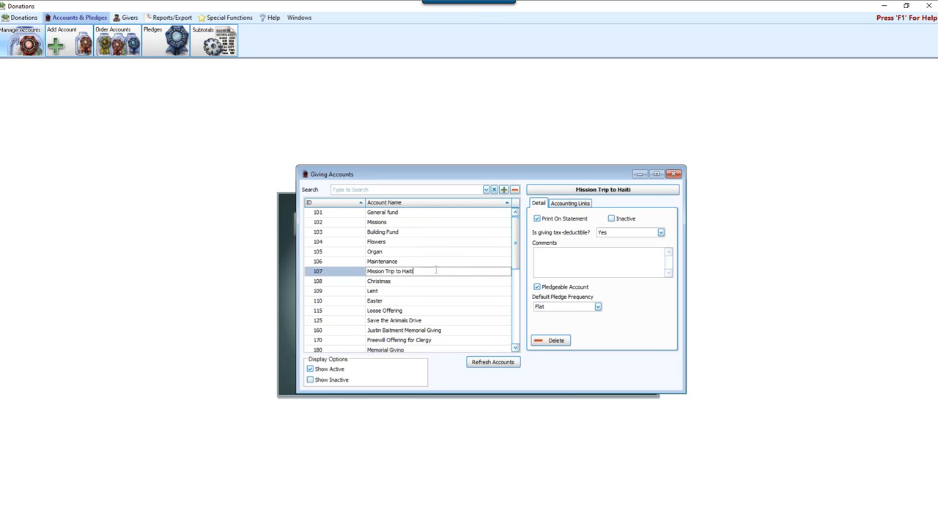
pyautogui.doubleClick(428, 272)
pyautogui.moveTo(423, 272); pyautogui.dragTo(399, 273)
pyautogui.click(393, 253)
pyautogui.click(423, 270)
pyautogui.press('BackSpace')
pyautogui.press('BackSpace')
pyautogui.press('BackSpace')
pyautogui.press('BackSpace')
pyautogui.press('BackSpace')
pyautogui.write('Haiti')
# Set the Haiti Mission Trip account's ID to 111 and close the giving accounts window
pyautogui.click(331, 271)
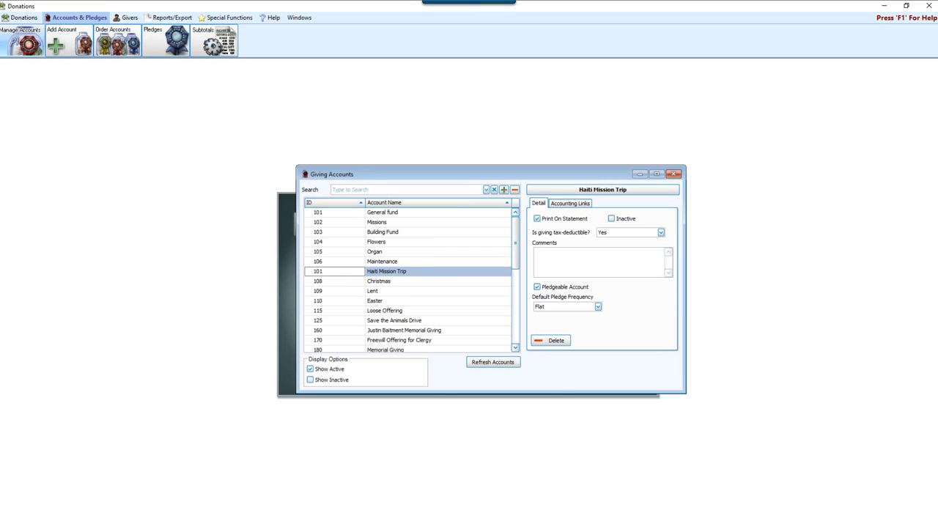
pyautogui.write('111')
pyautogui.click(429, 312)
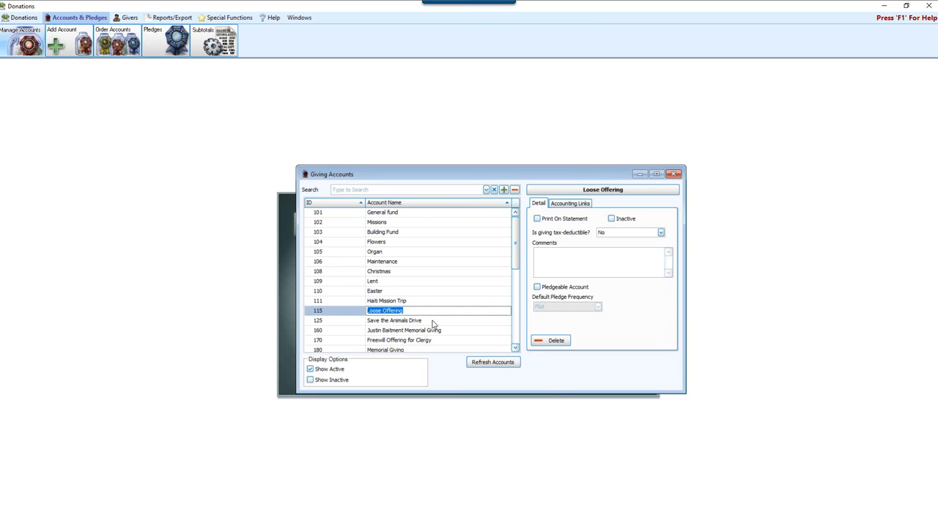
pyautogui.click(335, 302)
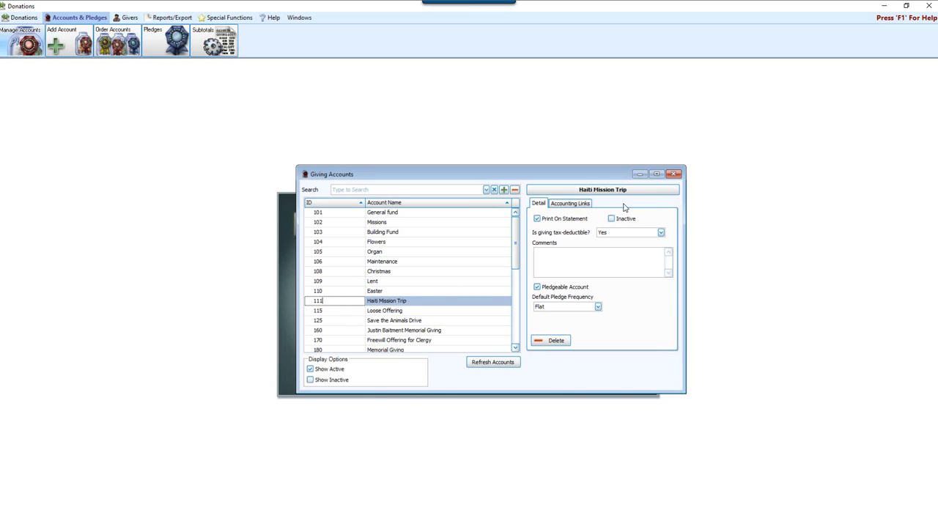
pyautogui.click(674, 174)
# Start donation entry and set its giving distribution to Manual Distribution
pyautogui.click(414, 322)
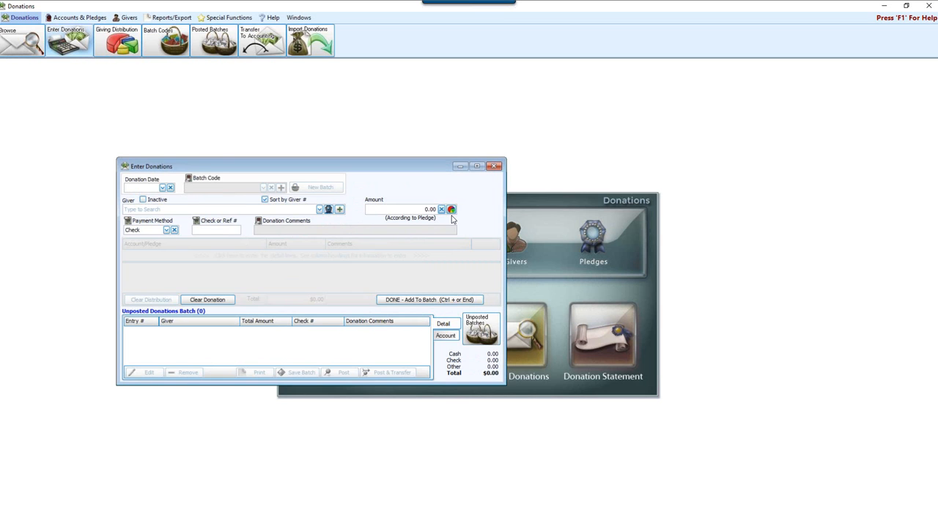
pyautogui.click(452, 211)
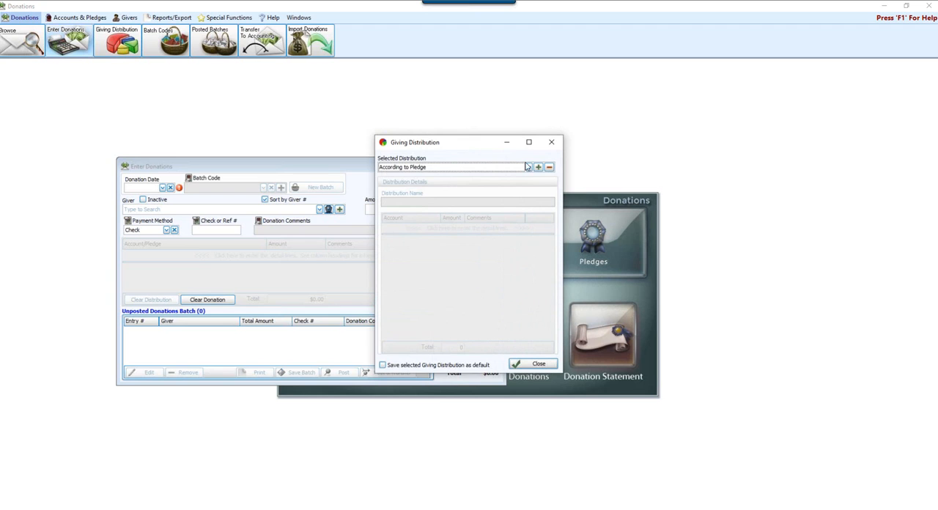
pyautogui.click(529, 168)
pyautogui.click(425, 202)
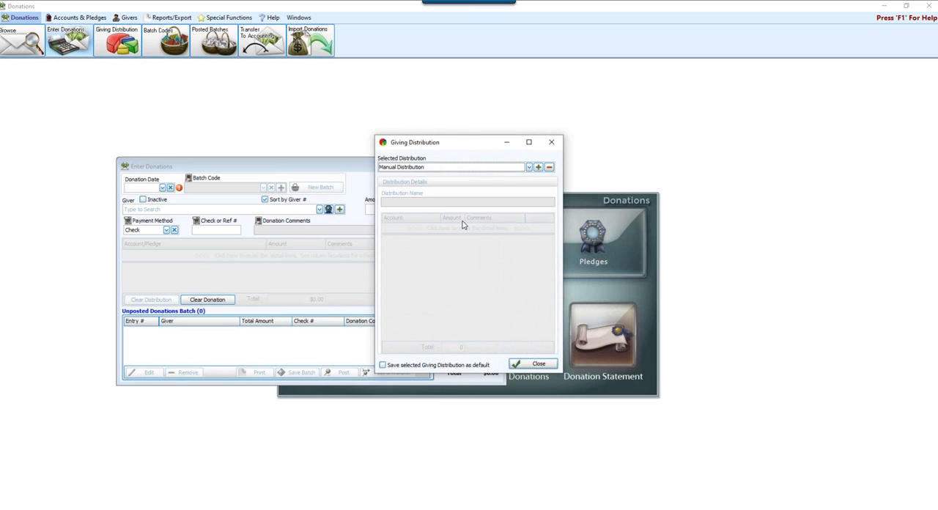
pyautogui.click(539, 365)
# Enter a donation dated 03/13/2022 for an existing giver, with amount 100.00 and check number 123
pyautogui.click(162, 188)
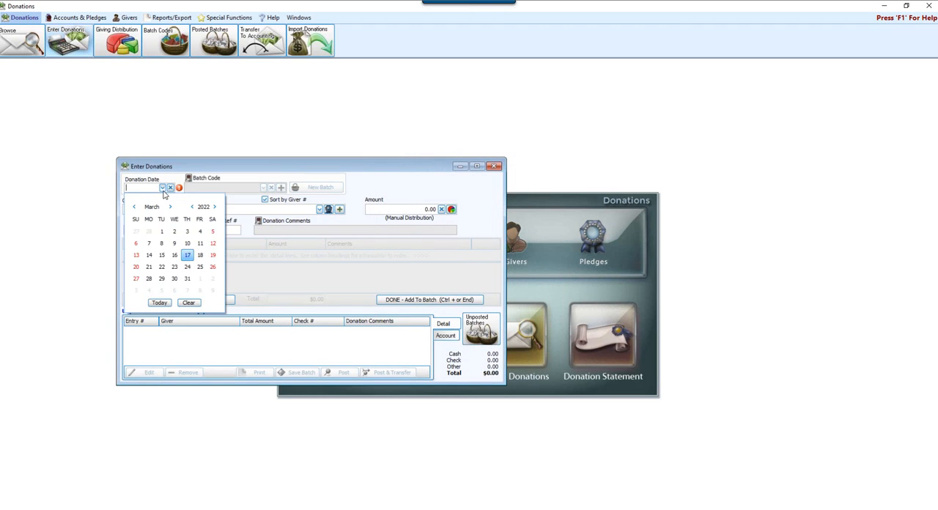
pyautogui.click(137, 255)
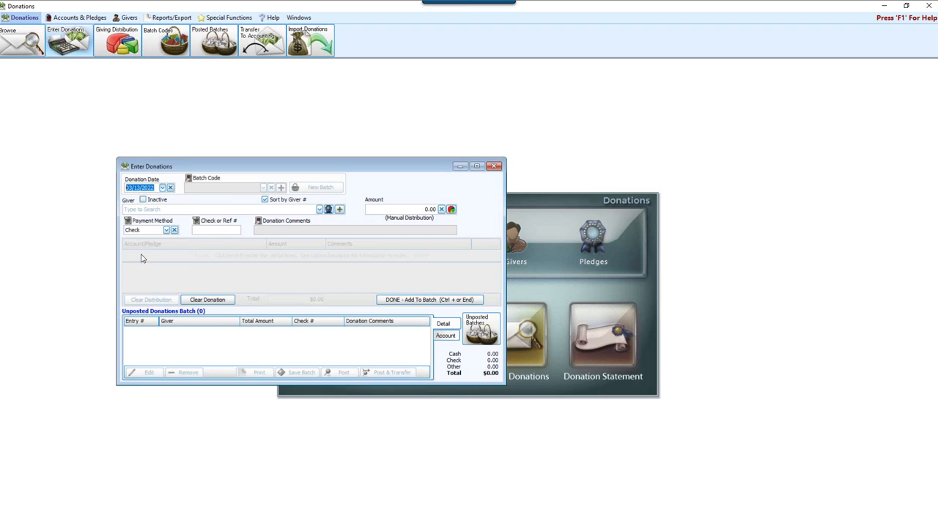
pyautogui.click(320, 209)
pyautogui.press('Return')
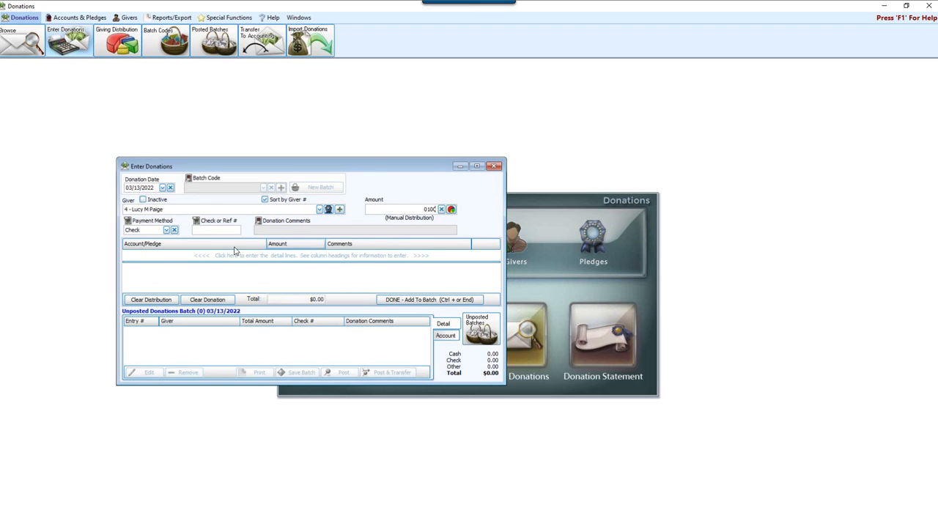
pyautogui.click(214, 235)
pyautogui.write('123')
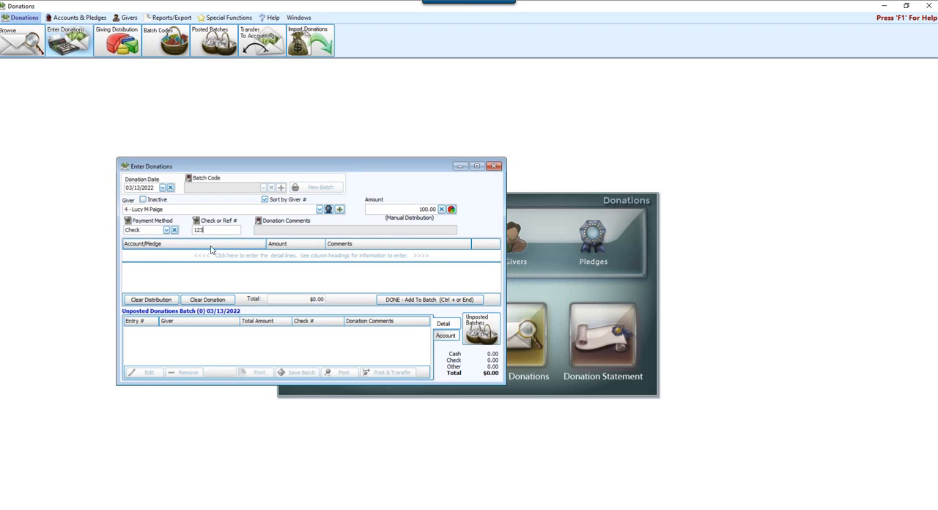
# Allocate the donation's full 100.00 to the 101 - General fund account and bring the donation window toward the centre
pyautogui.click(195, 255)
pyautogui.click(240, 255)
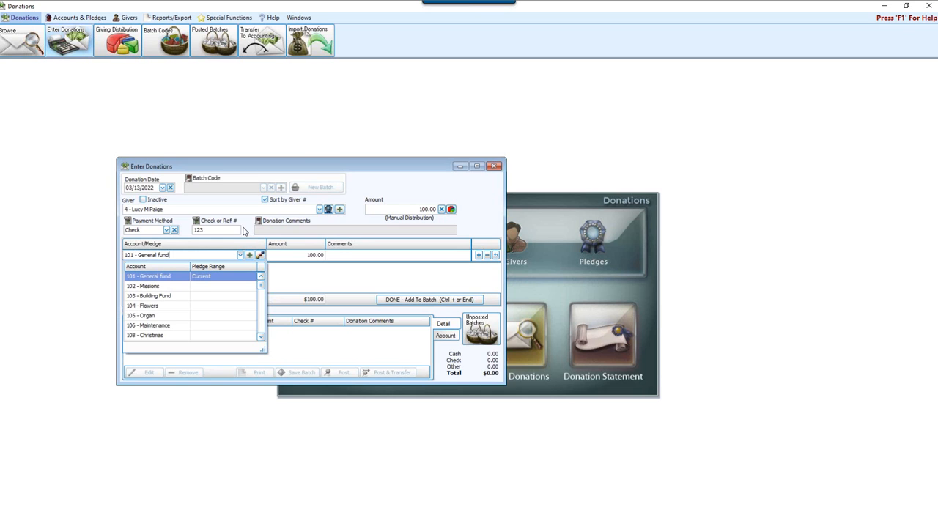
pyautogui.moveTo(334, 167); pyautogui.dragTo(470, 195)
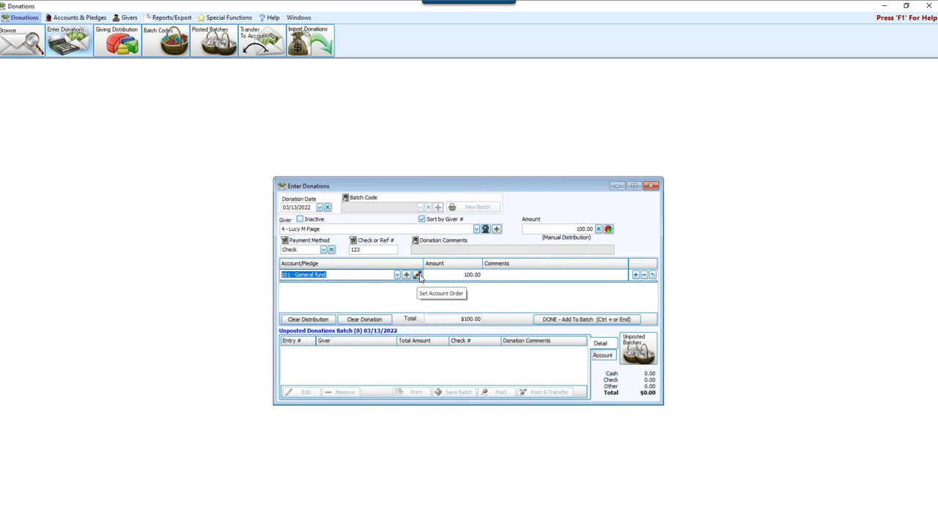
# Open the account ordering for donation entry and move 111 - Haiti Mission Trip up to directly below 103 - Building Fund
pyautogui.click(101, 20)
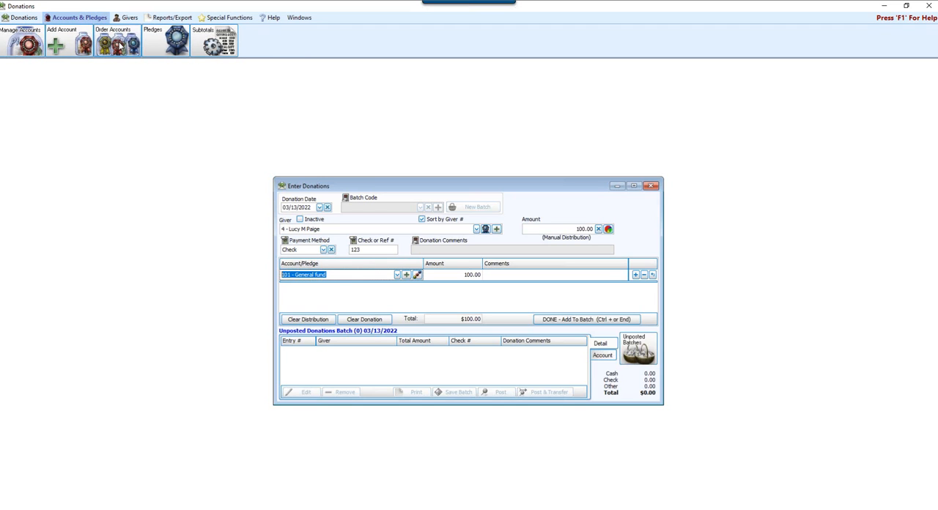
pyautogui.click(417, 275)
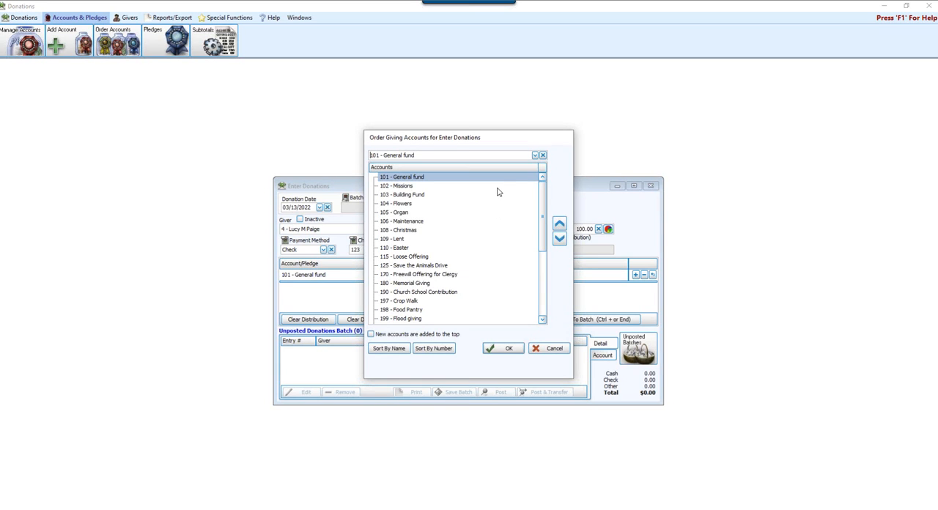
pyautogui.moveTo(545, 217); pyautogui.dragTo(556, 318)
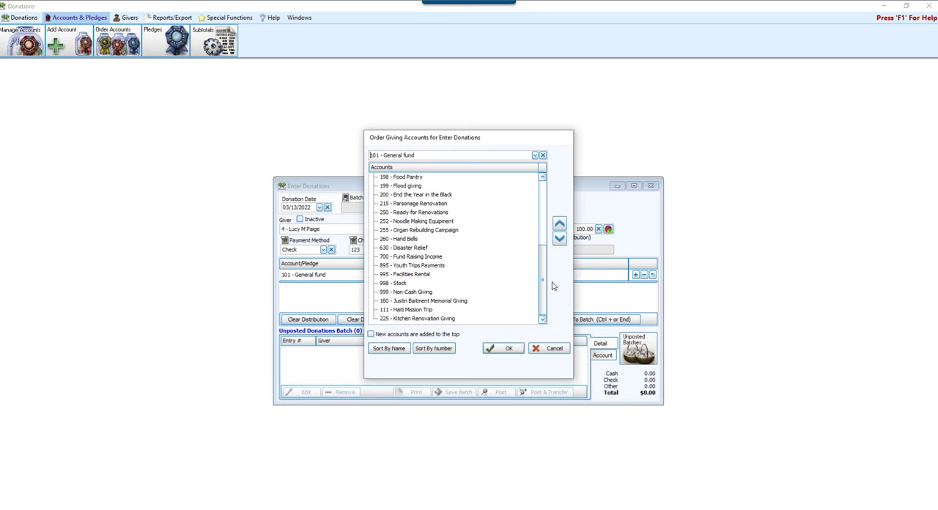
pyautogui.click(420, 310)
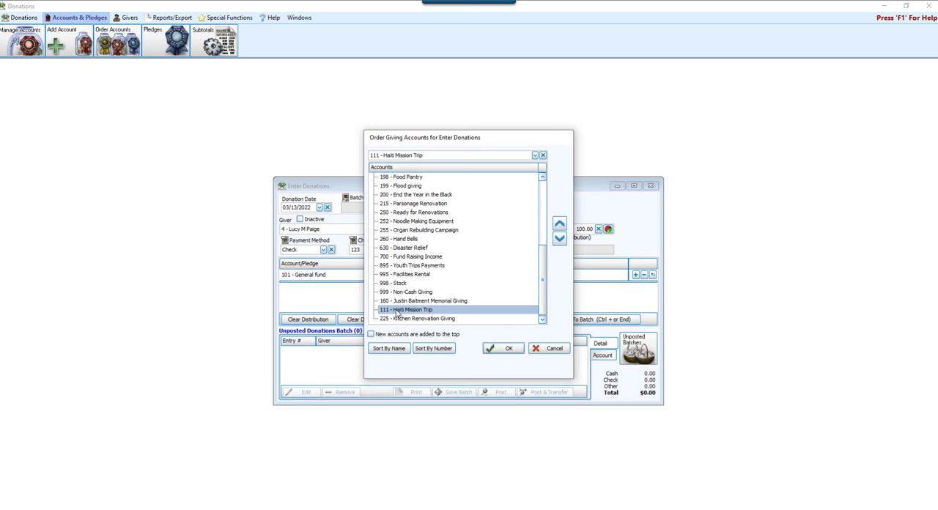
pyautogui.click(560, 224)
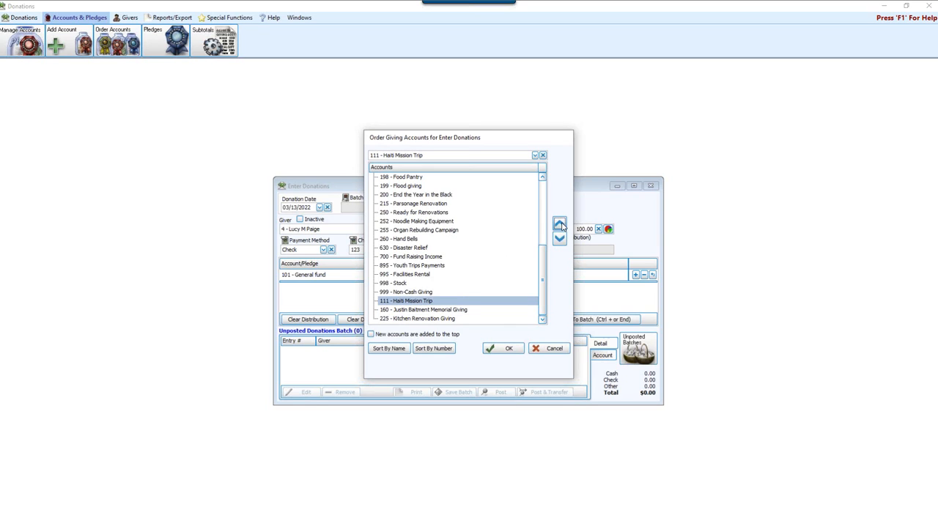
pyautogui.click(559, 224)
pyautogui.click(560, 224)
pyautogui.click(560, 225)
pyautogui.click(560, 224)
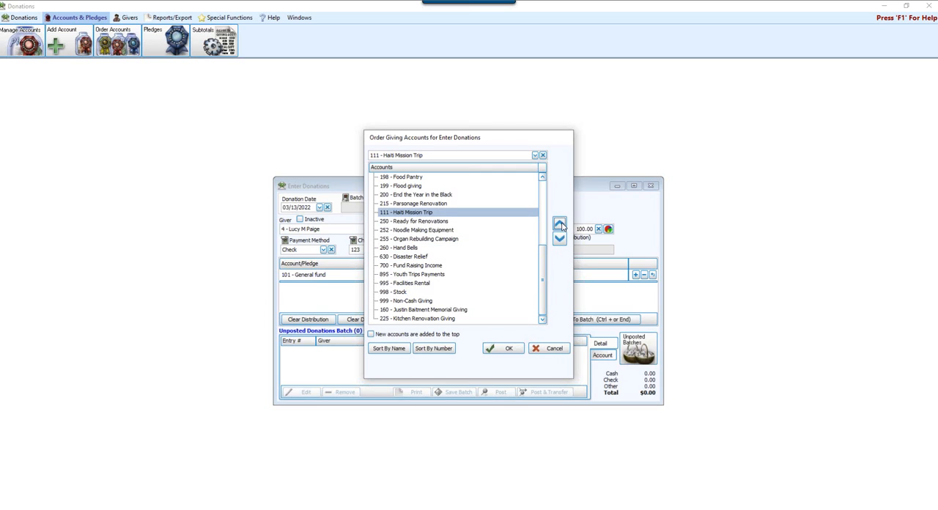
pyautogui.click(560, 224)
pyautogui.click(560, 225)
pyautogui.click(561, 225)
pyautogui.click(561, 226)
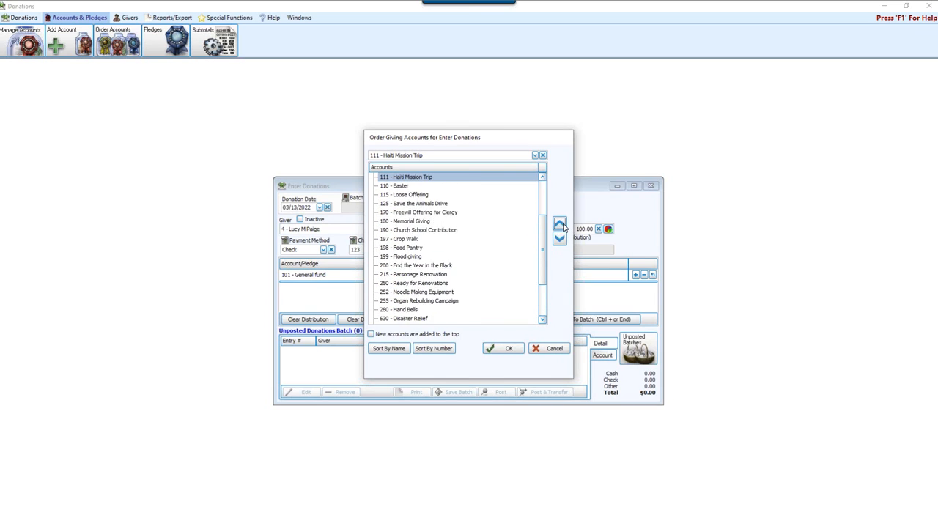
pyautogui.click(560, 224)
pyautogui.click(560, 224)
pyautogui.click(560, 225)
pyautogui.click(560, 225)
pyautogui.click(559, 224)
pyautogui.click(559, 224)
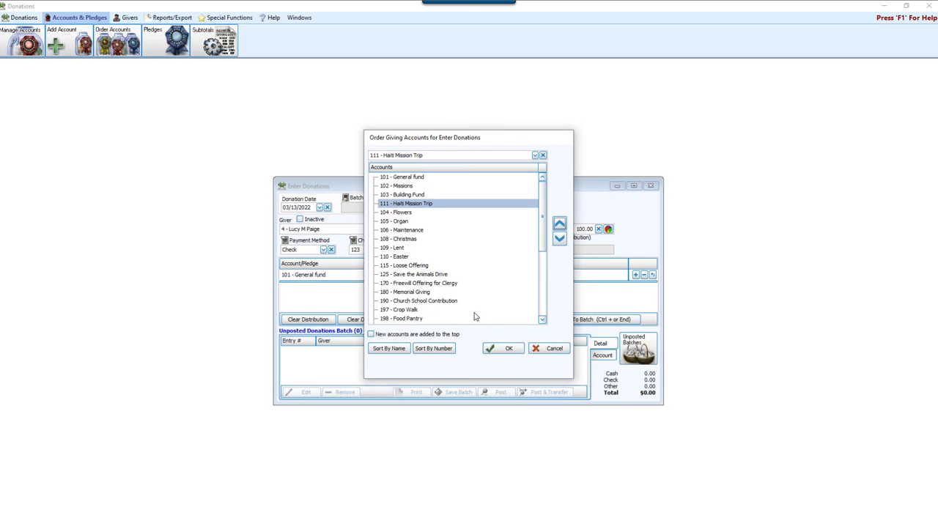
# Move 109 - Lent up to directly below 102 - Missions in the account order
pyautogui.click(399, 248)
pyautogui.click(560, 225)
pyautogui.click(560, 225)
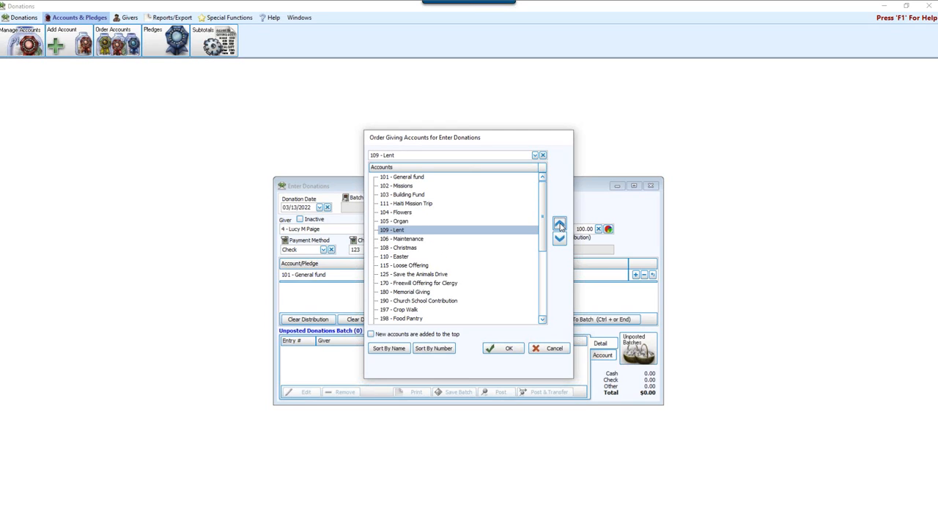
pyautogui.click(560, 225)
pyautogui.click(560, 225)
pyautogui.click(560, 225)
pyautogui.click(560, 225)
# Move 110 - Easter up to directly below 103 - Building Fund, and move Building Fund above 109 - Lent
pyautogui.click(409, 256)
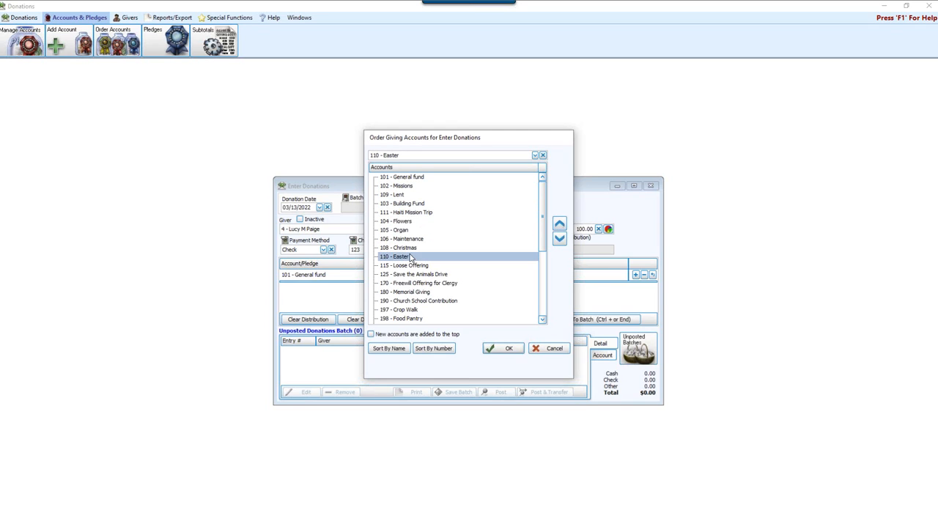
pyautogui.click(560, 225)
pyautogui.click(560, 225)
pyautogui.click(560, 225)
pyautogui.click(560, 225)
pyautogui.click(560, 225)
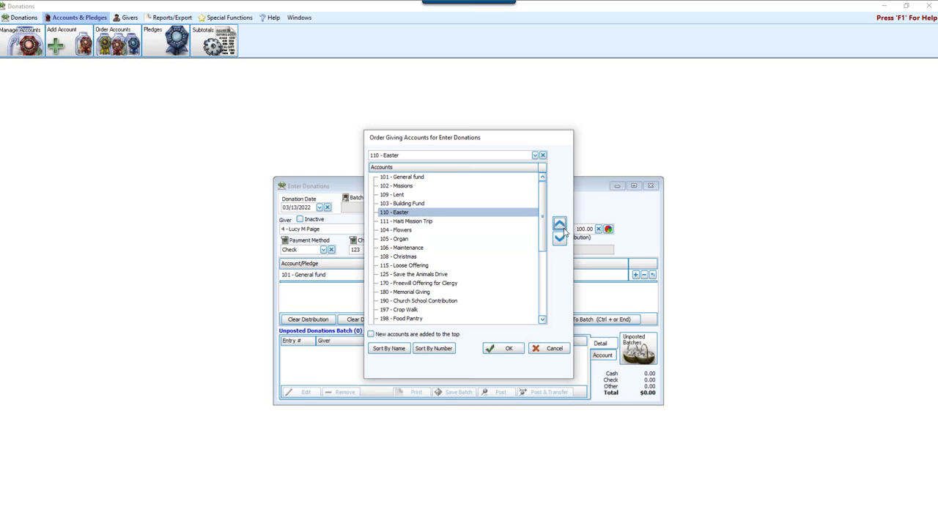
pyautogui.click(424, 204)
pyautogui.click(560, 224)
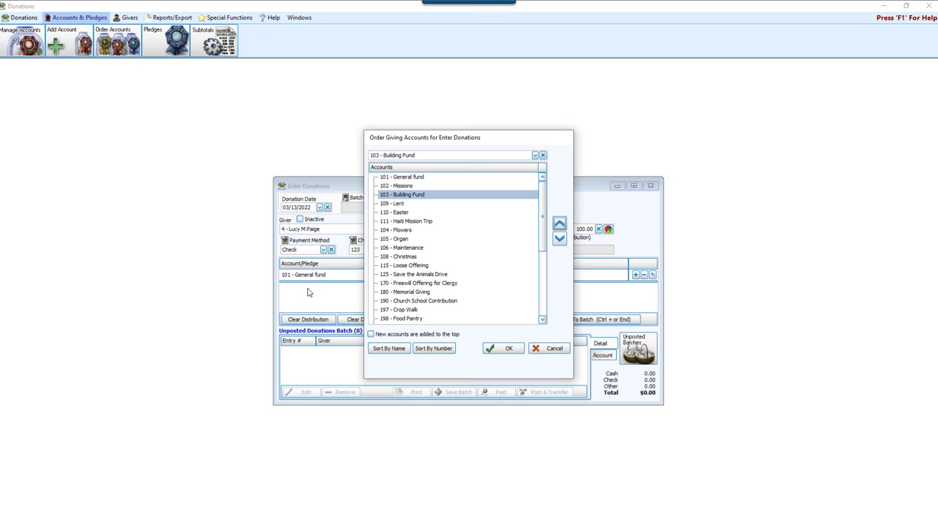
# Sort the giving accounts by name and by number, and discard the reordering
pyautogui.click(389, 349)
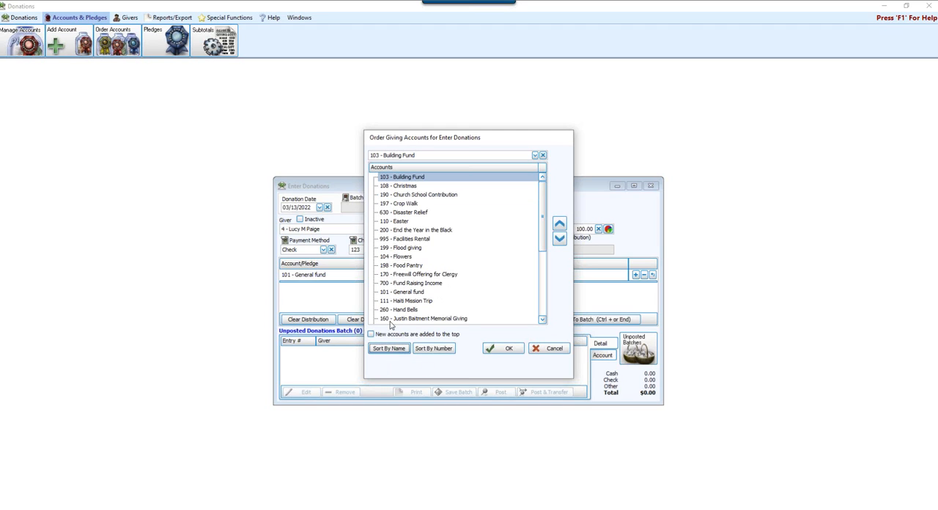
pyautogui.click(449, 350)
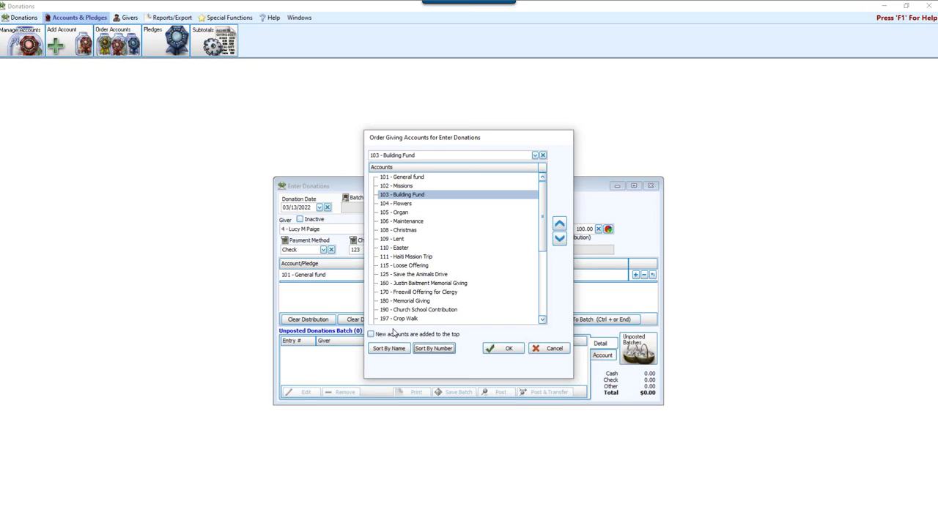
pyautogui.click(554, 351)
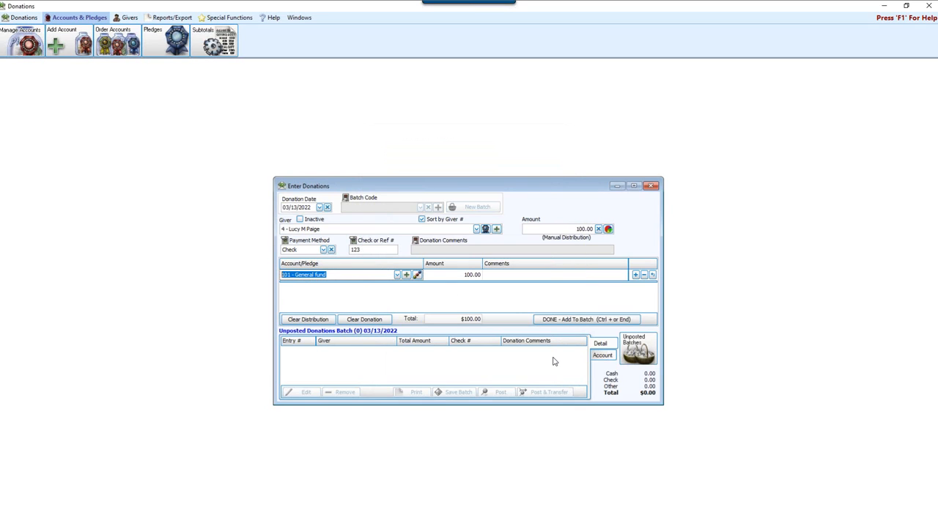
# Clear the entered donation and close the donation entry window
pyautogui.click(365, 320)
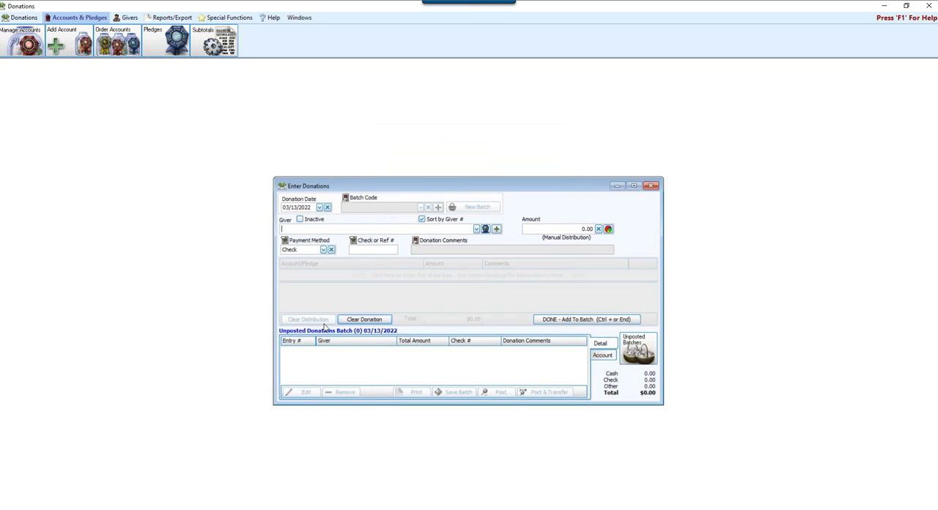
pyautogui.click(649, 185)
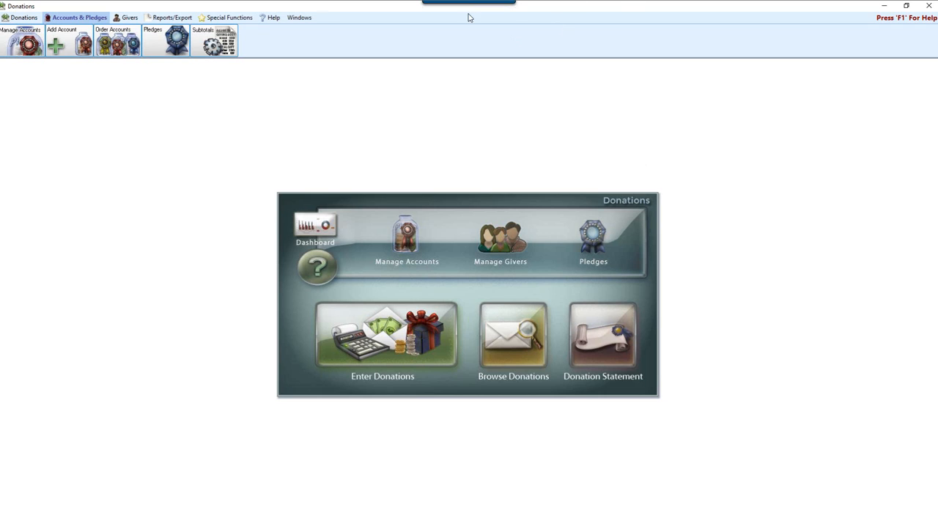
# Preview the List Account Balances report and look through its account groups and subtotals
pyautogui.click(173, 19)
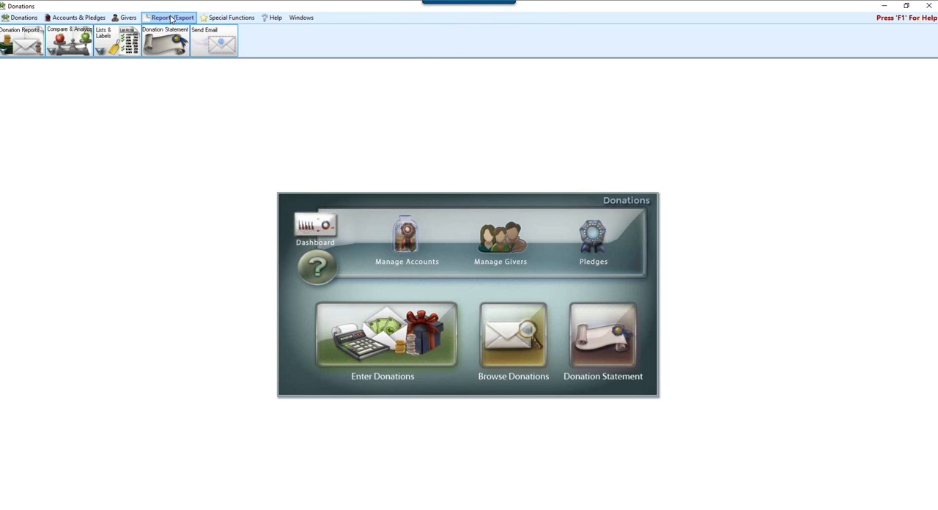
pyautogui.click(108, 44)
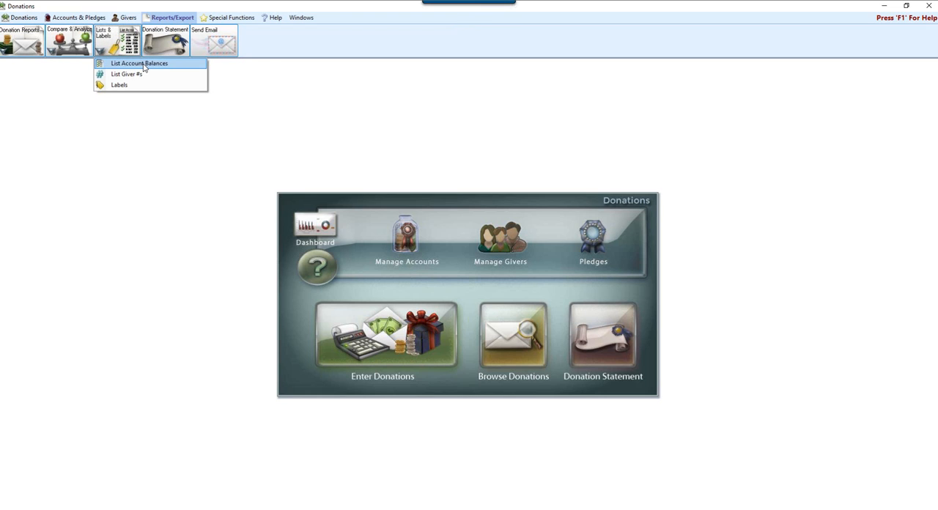
pyautogui.click(144, 64)
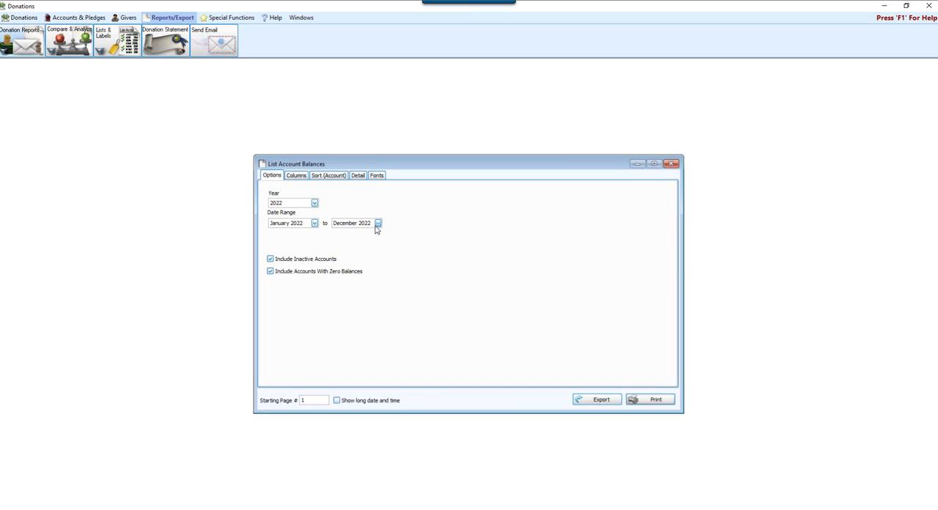
pyautogui.click(633, 400)
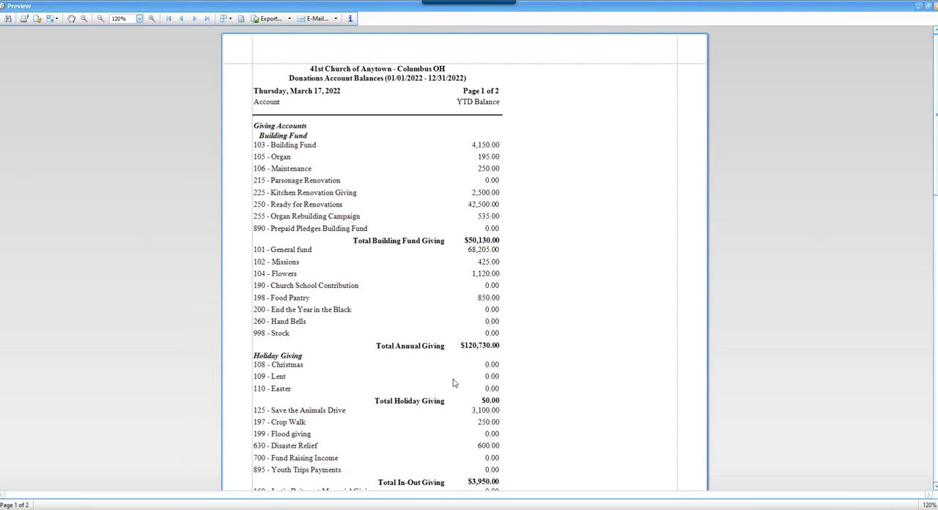
pyautogui.scroll(-1, 454, 381)
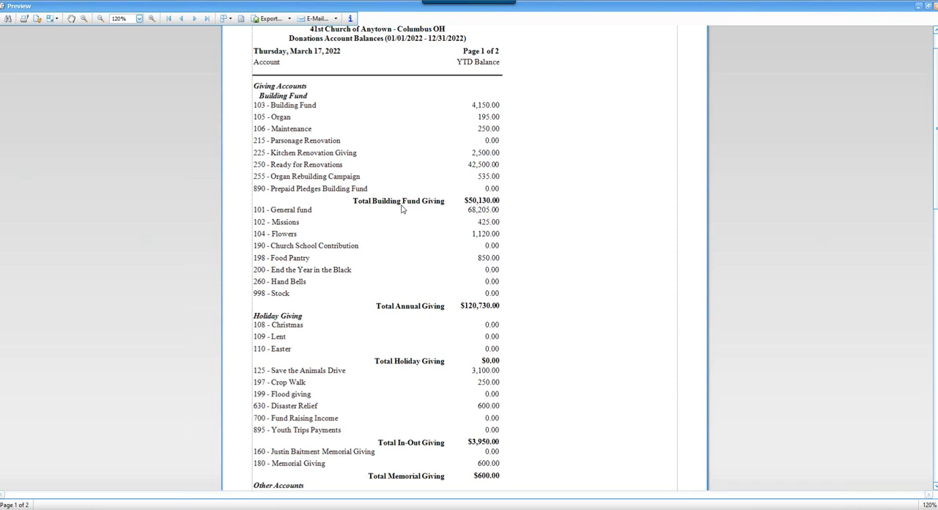
pyautogui.scroll(-3, 409, 415)
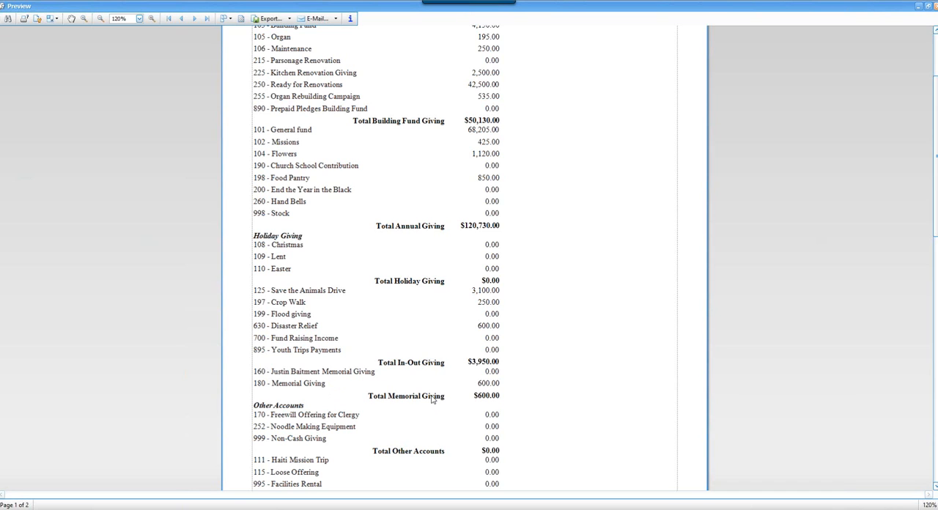
pyautogui.scroll(3, 432, 398)
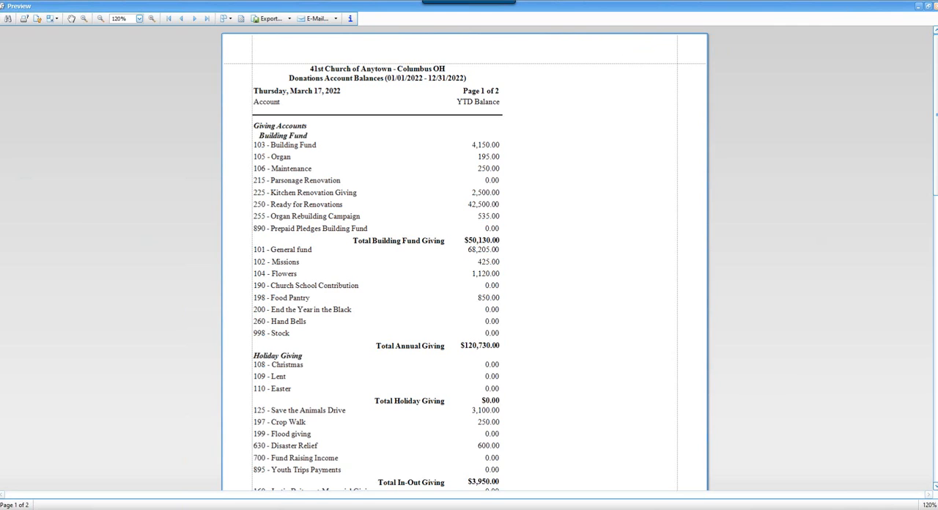
# Close the account balances preview and its report window, and open the Subtotals setup for the giving accounts
pyautogui.click(929, 5)
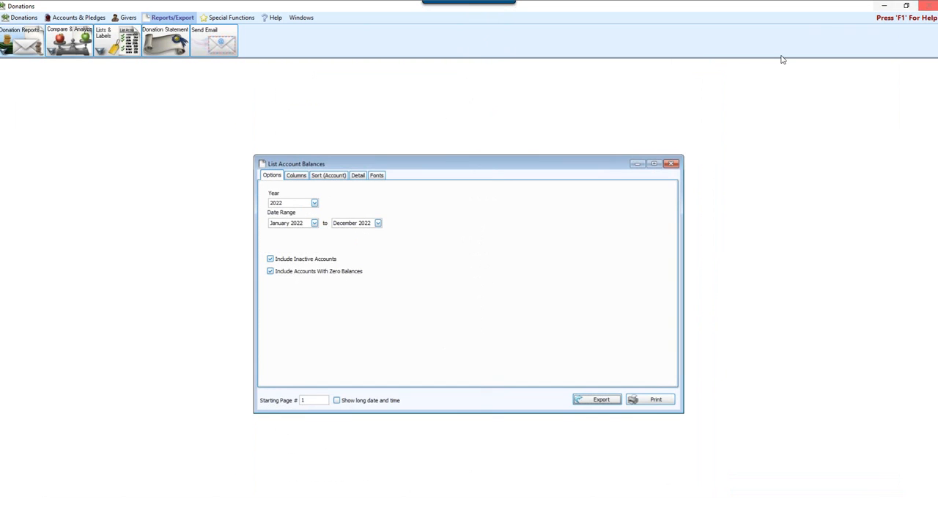
pyautogui.click(671, 164)
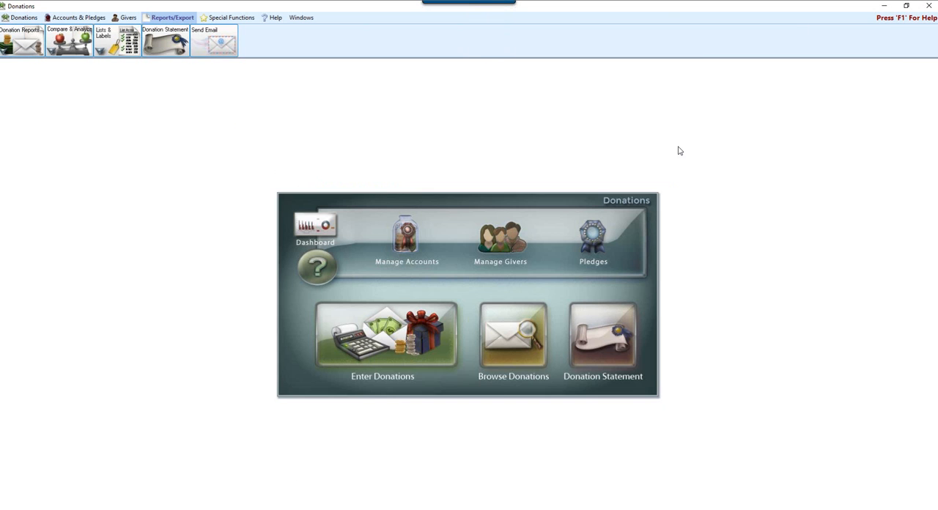
pyautogui.click(77, 18)
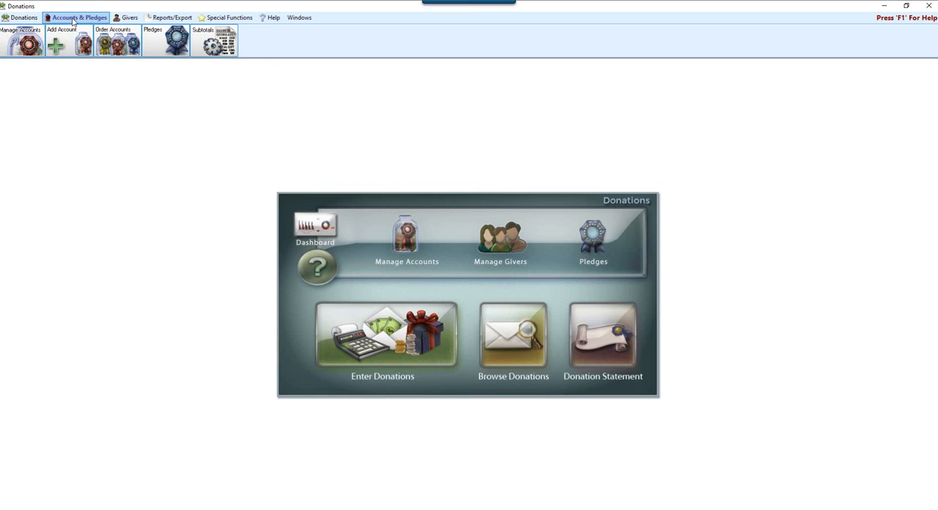
pyautogui.click(214, 42)
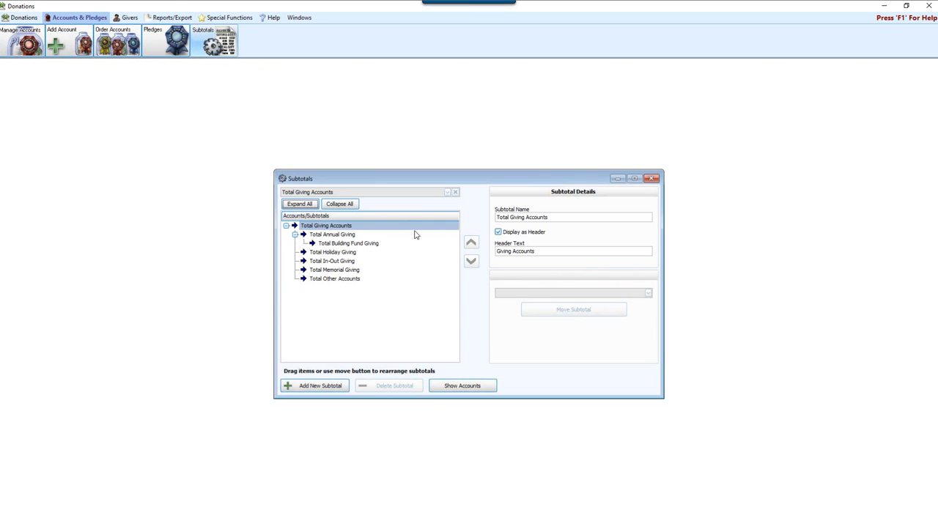
# Look through the details of each subtotal under Total Giving Accounts, from Total Annual Giving down to Total Other Accounts
pyautogui.click(319, 235)
pyautogui.click(339, 243)
pyautogui.click(345, 252)
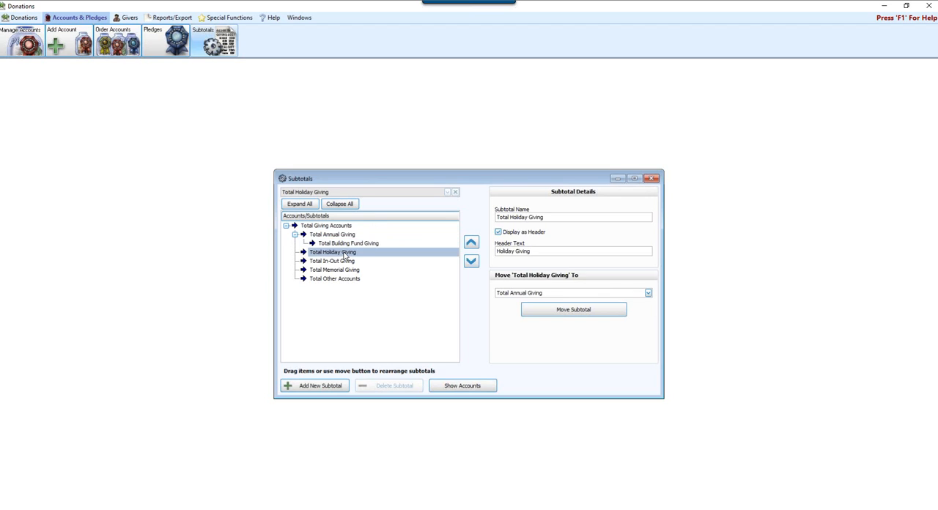
pyautogui.click(347, 261)
pyautogui.click(349, 271)
pyautogui.click(352, 279)
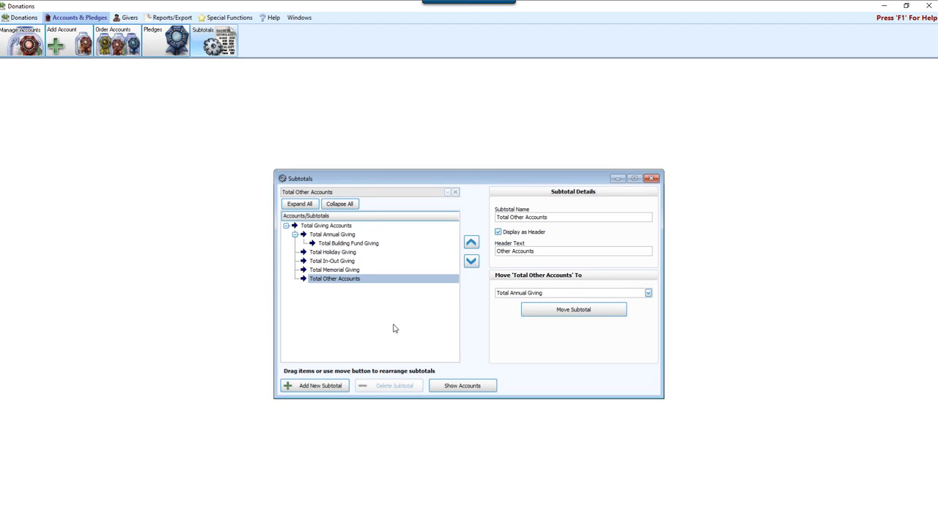
# Show the accounts in the subtotal tree, move 111 - Haiti Mission Trip to Total In-Out Giving, and close the Subtotals window
pyautogui.click(457, 388)
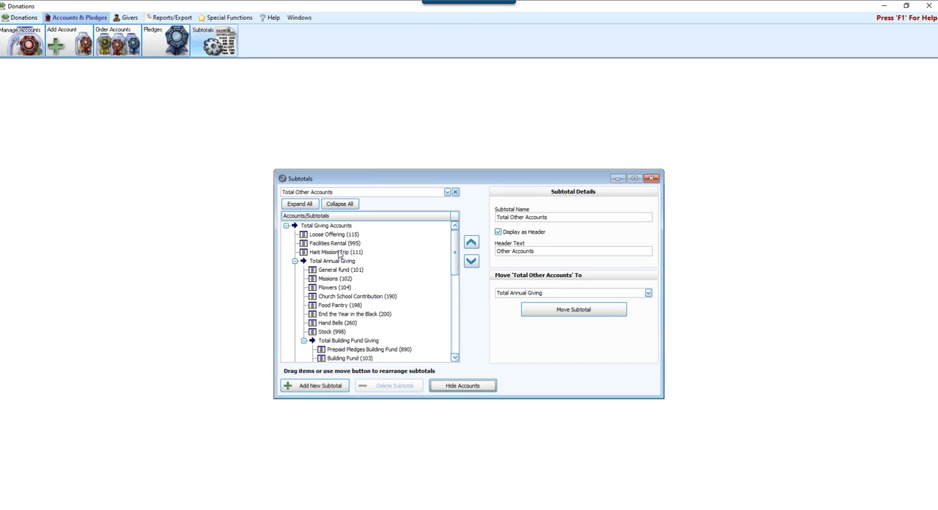
pyautogui.click(335, 252)
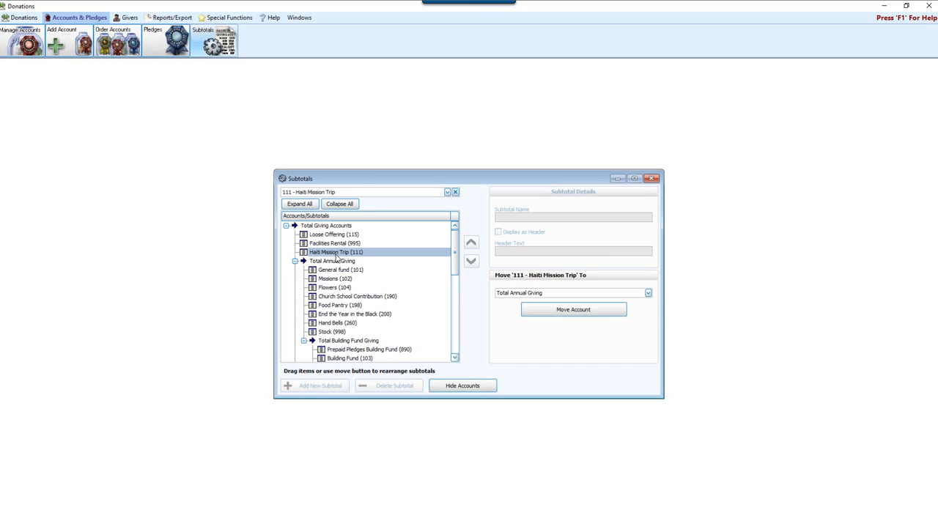
pyautogui.click(649, 293)
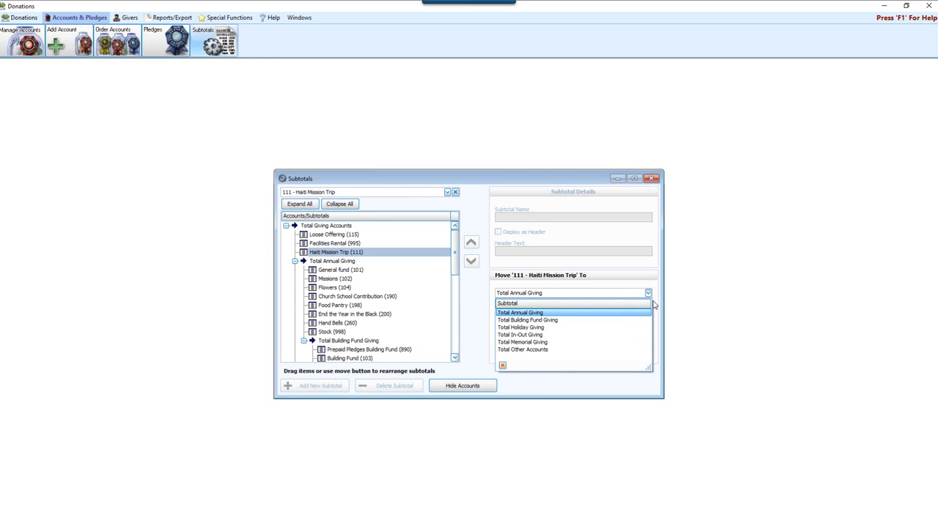
pyautogui.click(517, 335)
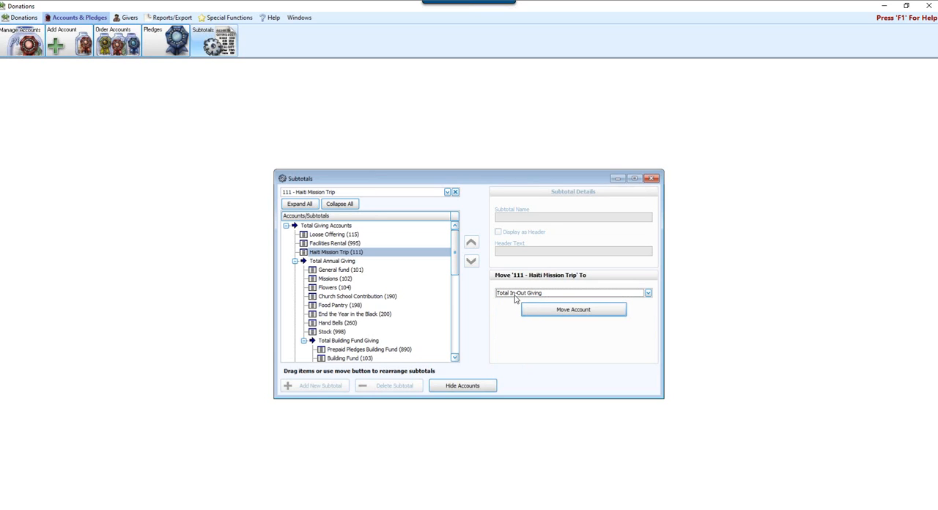
pyautogui.click(581, 310)
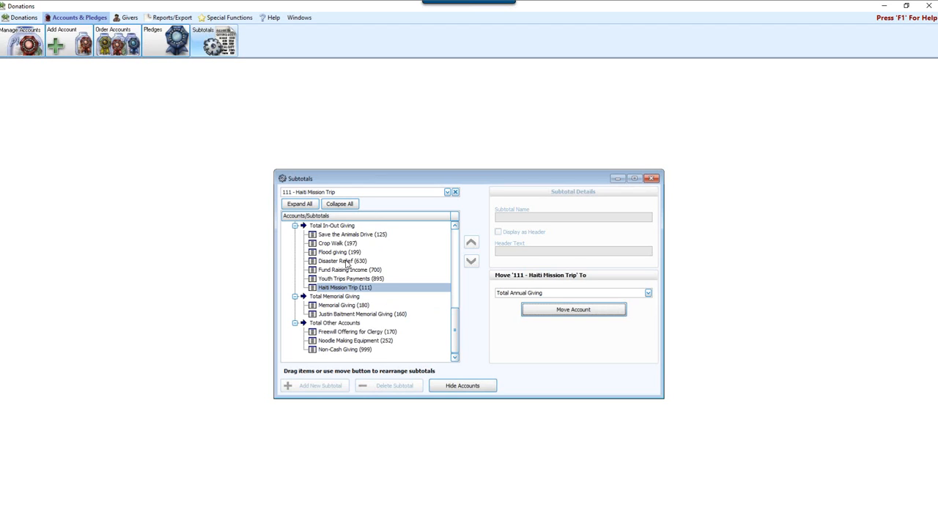
pyautogui.click(350, 288)
pyautogui.moveTo(350, 288)
pyautogui.mouseDown()
pyautogui.moveTo(337, 230)
pyautogui.moveTo(358, 310)
pyautogui.moveTo(354, 297)
pyautogui.mouseUp()
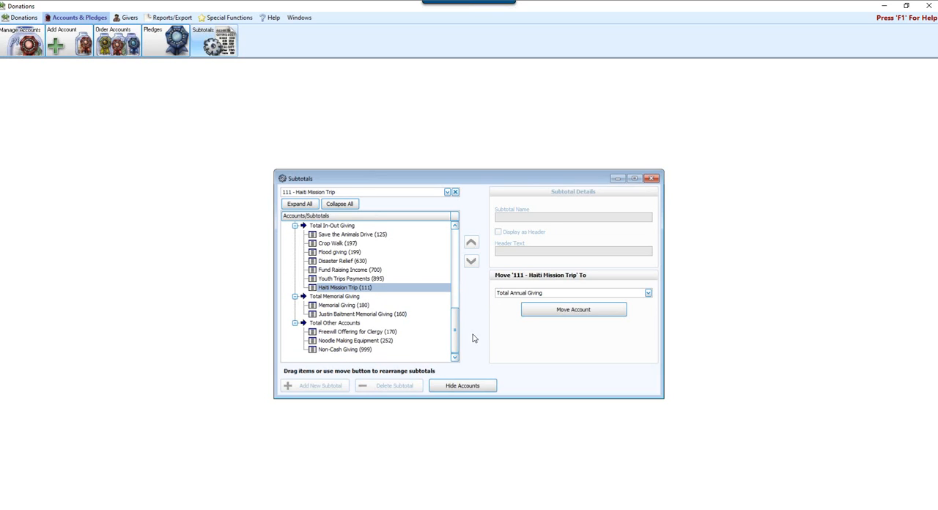
pyautogui.click(652, 179)
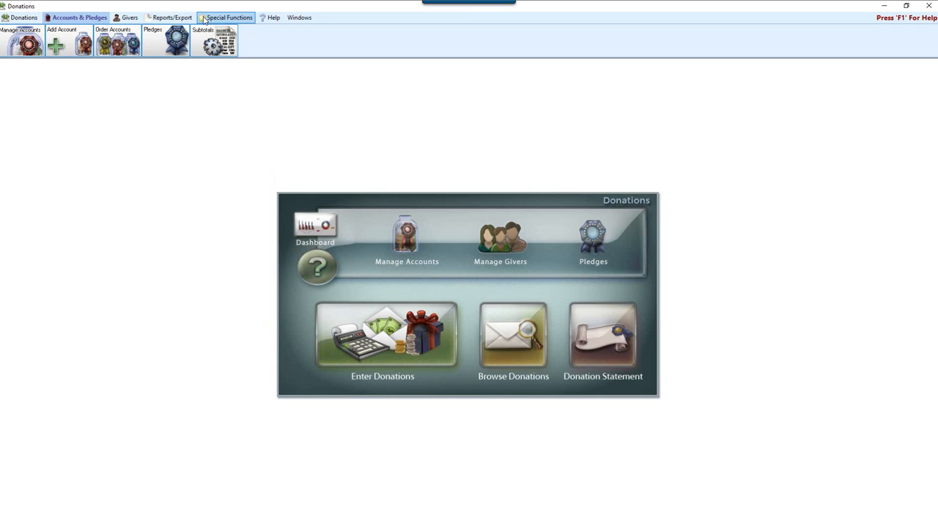
# Preview the List Account Balances report again and check the accounts grouped under Total In-Out Giving
pyautogui.click(170, 18)
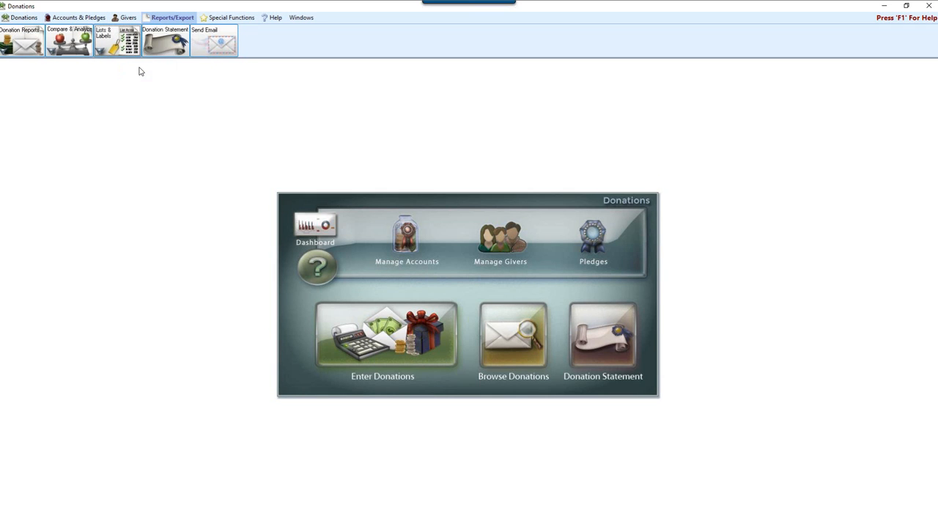
pyautogui.click(141, 71)
pyautogui.click(597, 399)
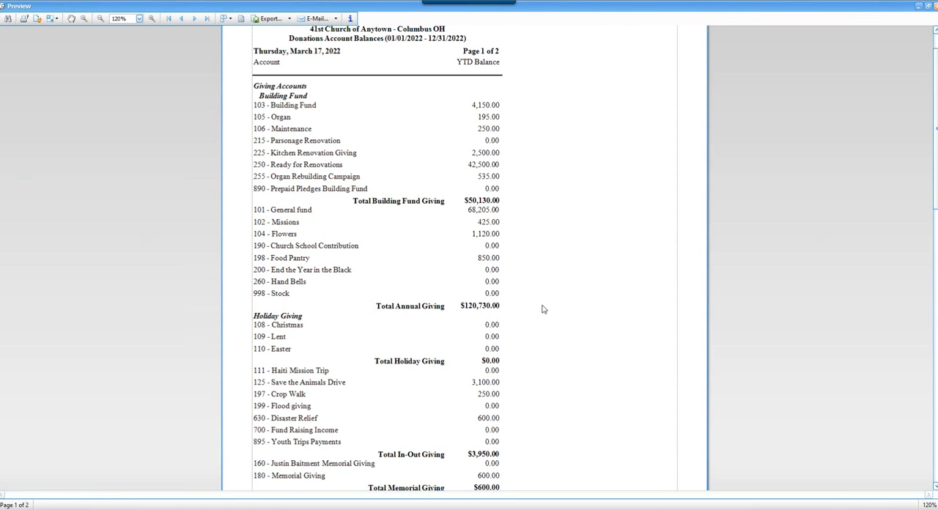
pyautogui.scroll(-2, 542, 310)
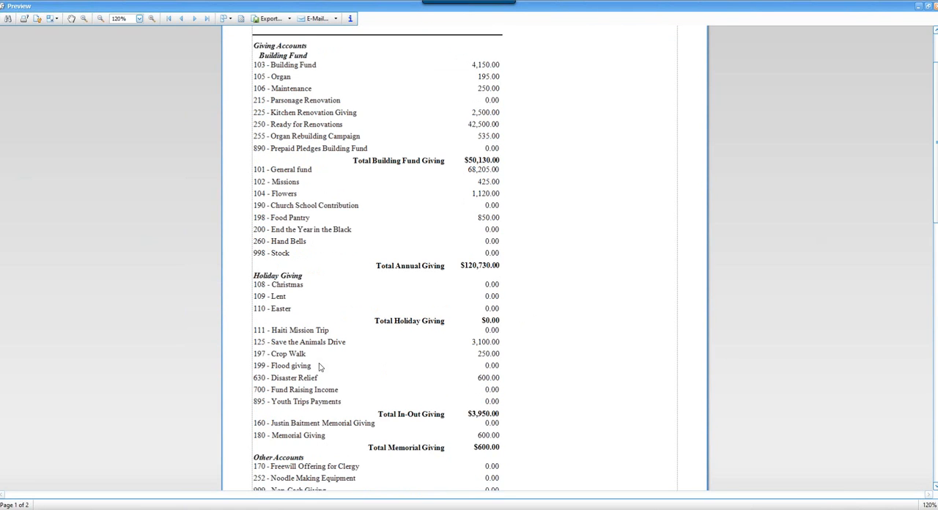